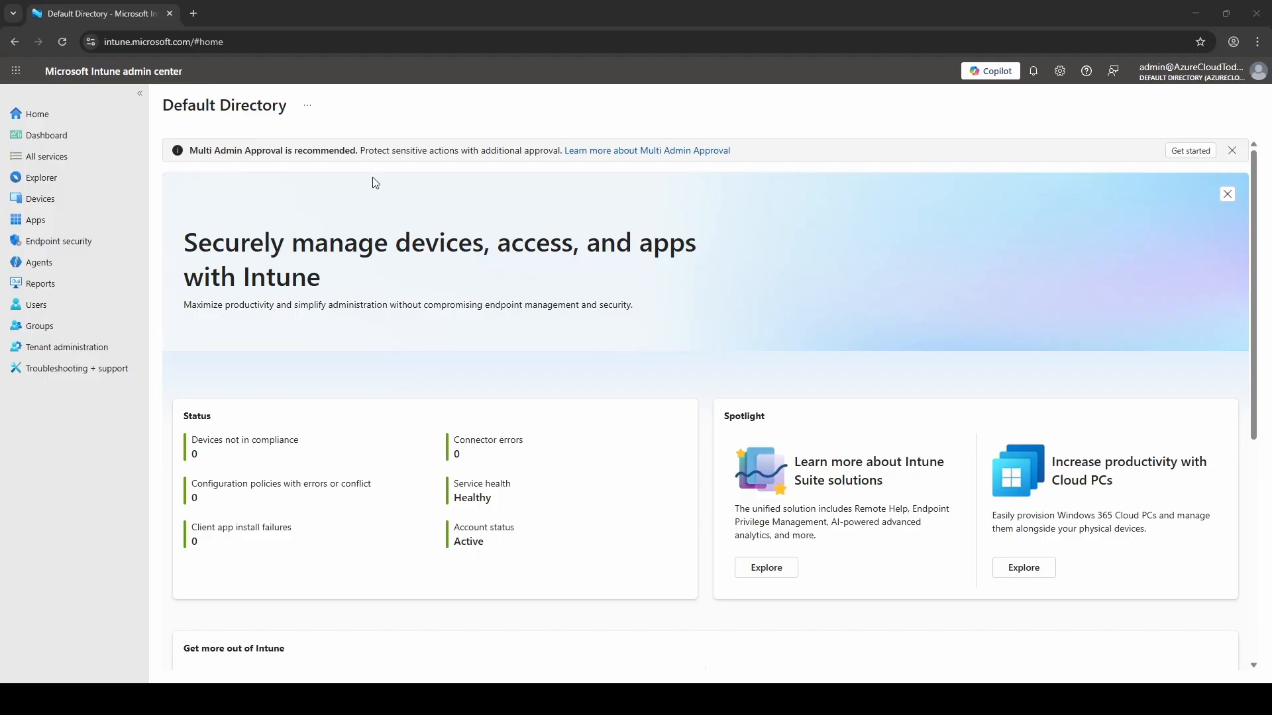
In Devices, collapse the navigation groups and expand By platform.
left_click(68, 199)
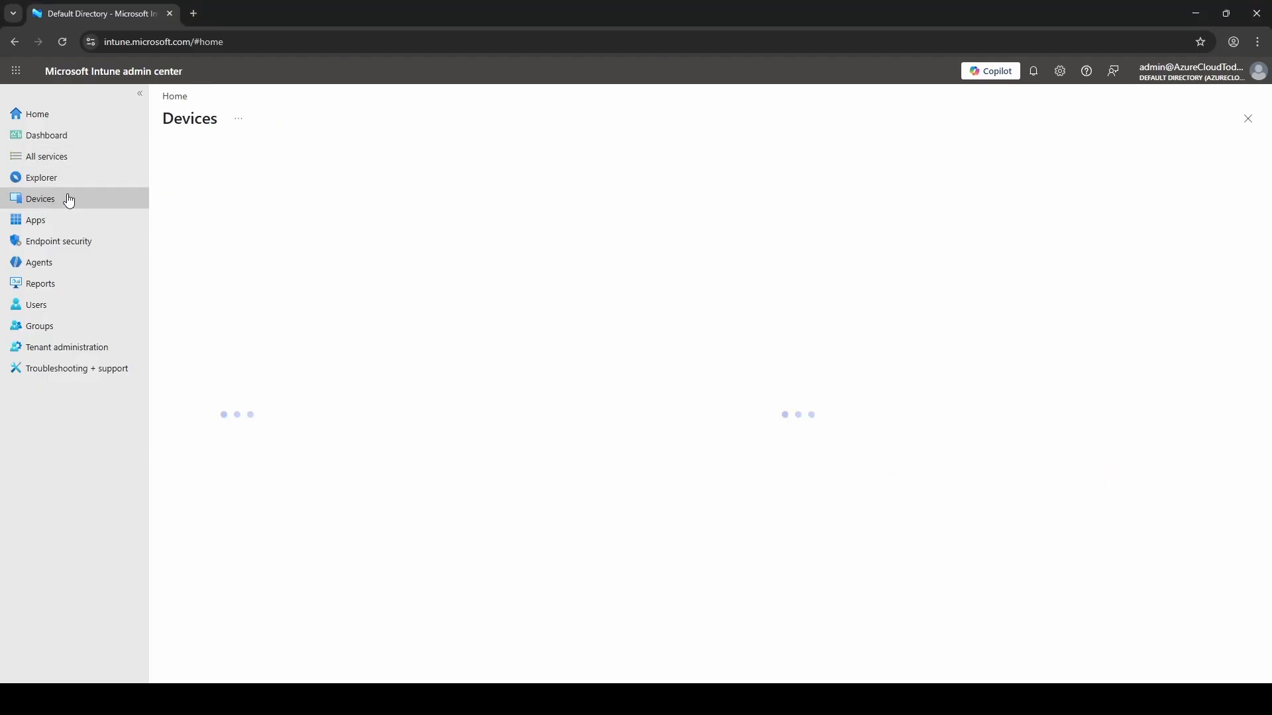
left_click(168, 264)
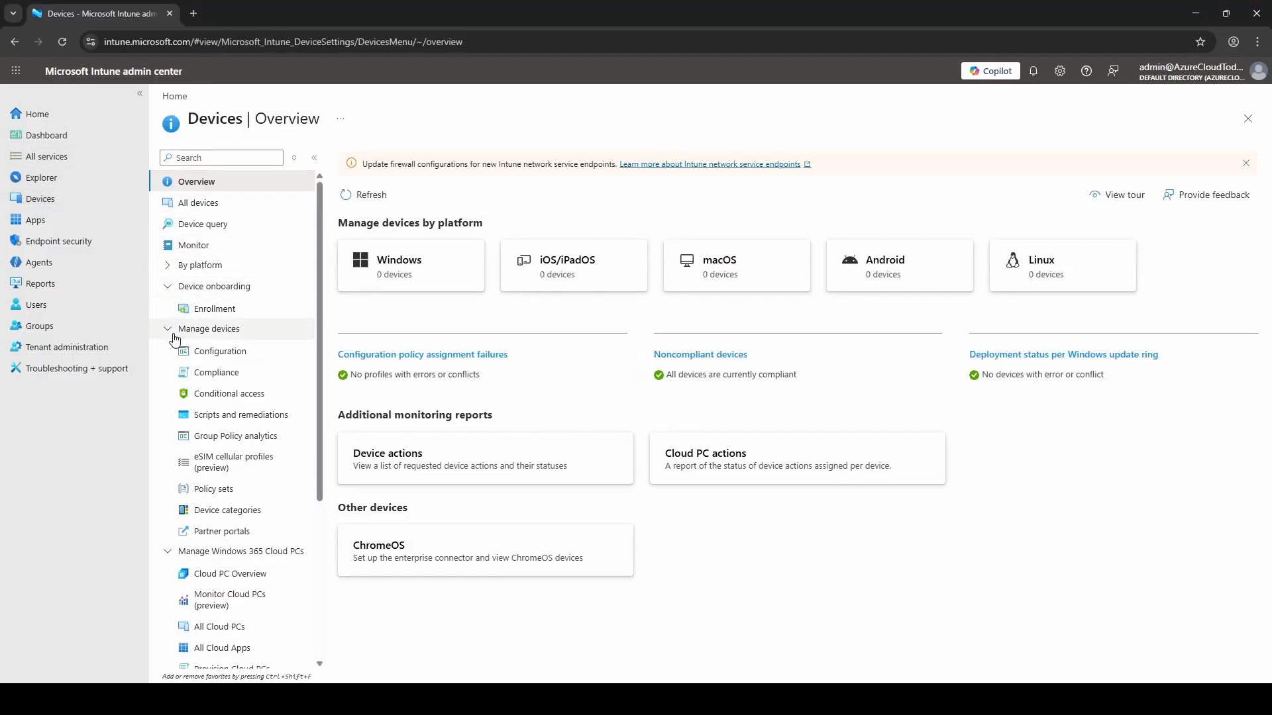
left_click(170, 327)
left_click(168, 287)
left_click(167, 328)
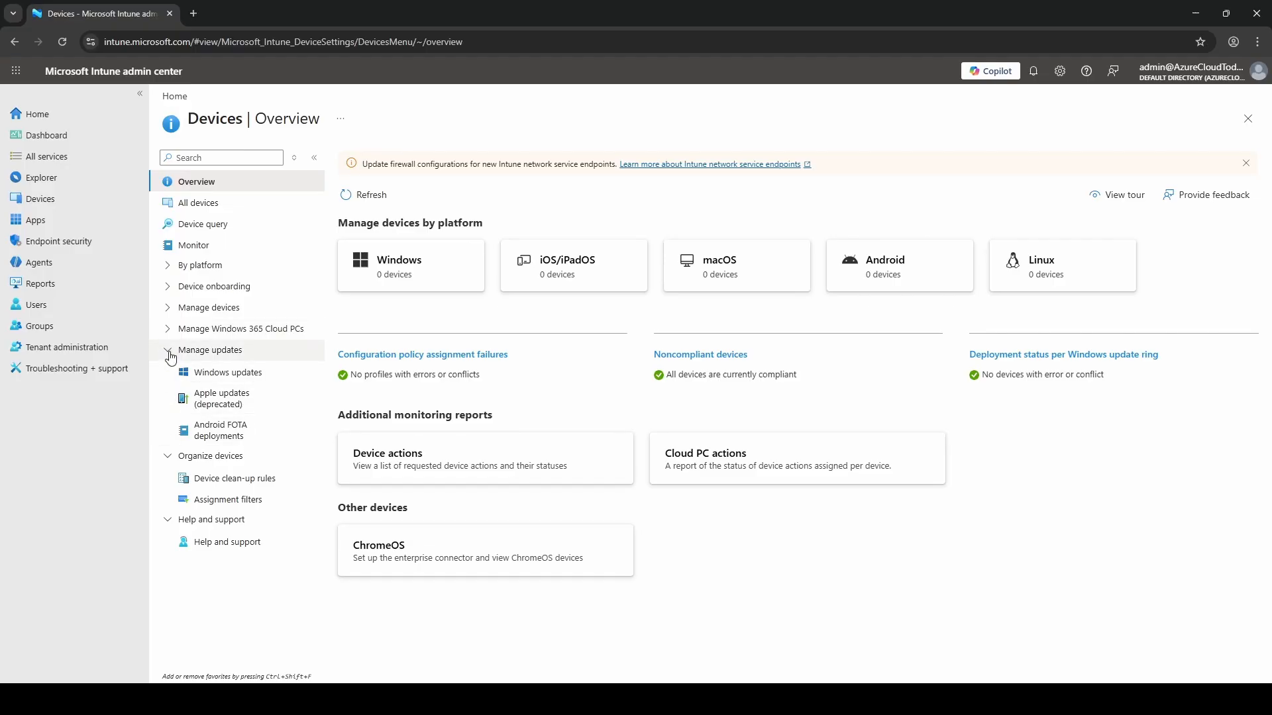
left_click(167, 350)
left_click(167, 372)
left_click(167, 392)
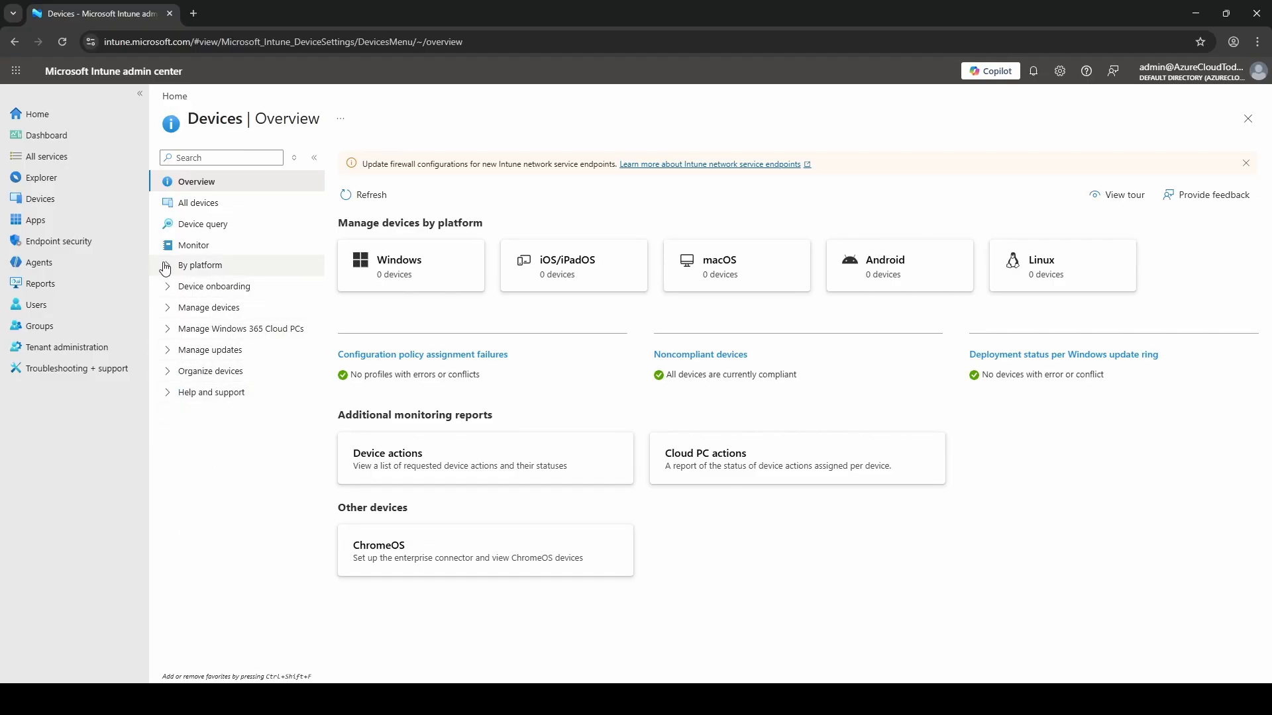
left_click(167, 267)
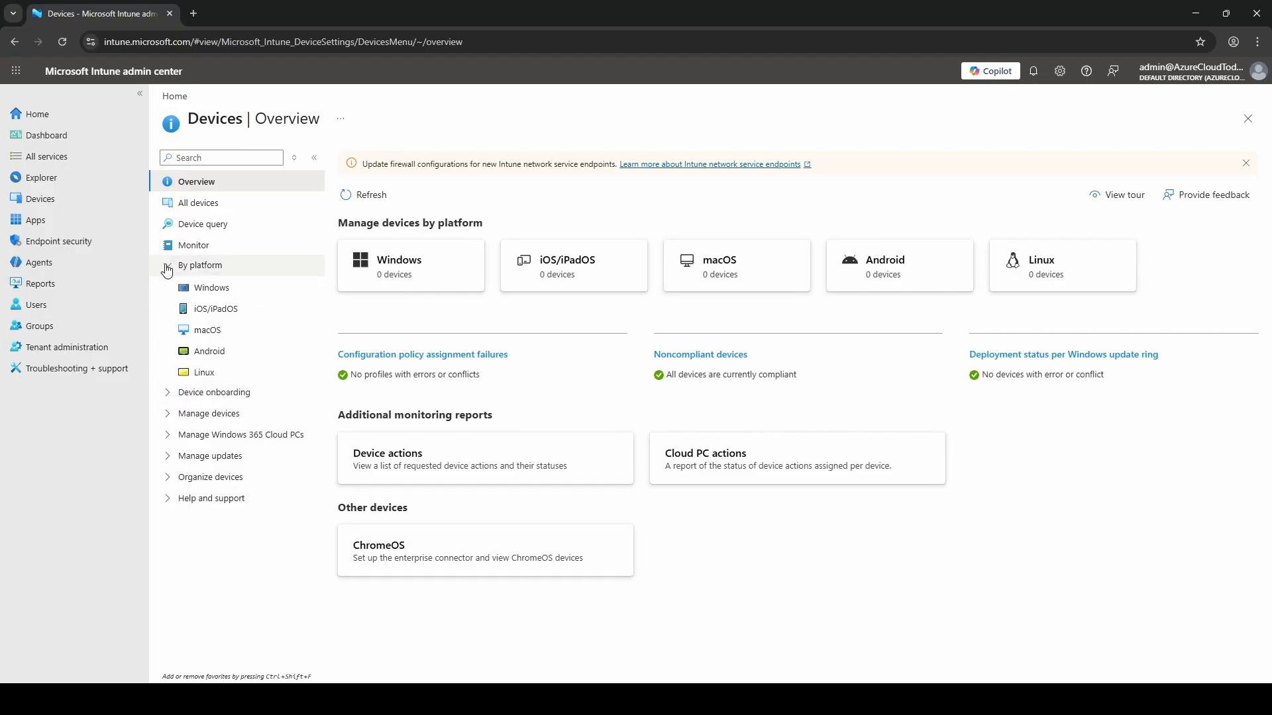
Open the iOS/iPadOS Enrollment settings and highlight the enrollment methods listed.
left_click(221, 312)
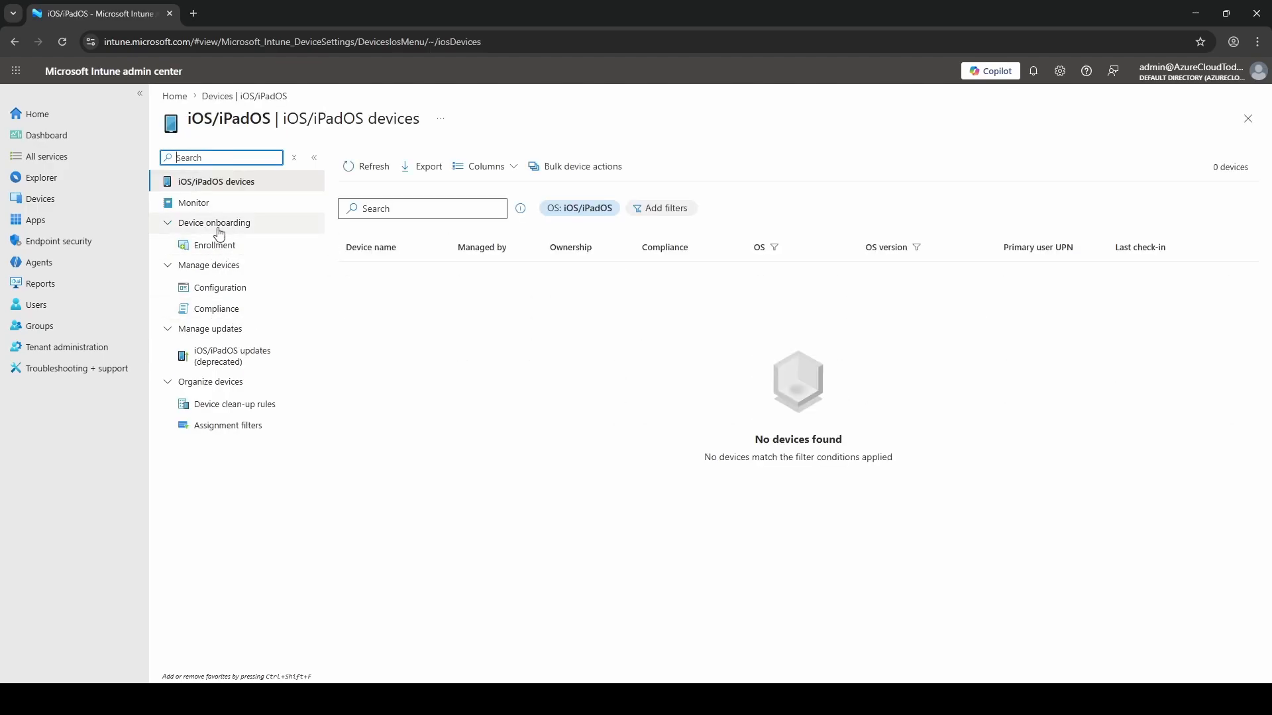
left_click(213, 249)
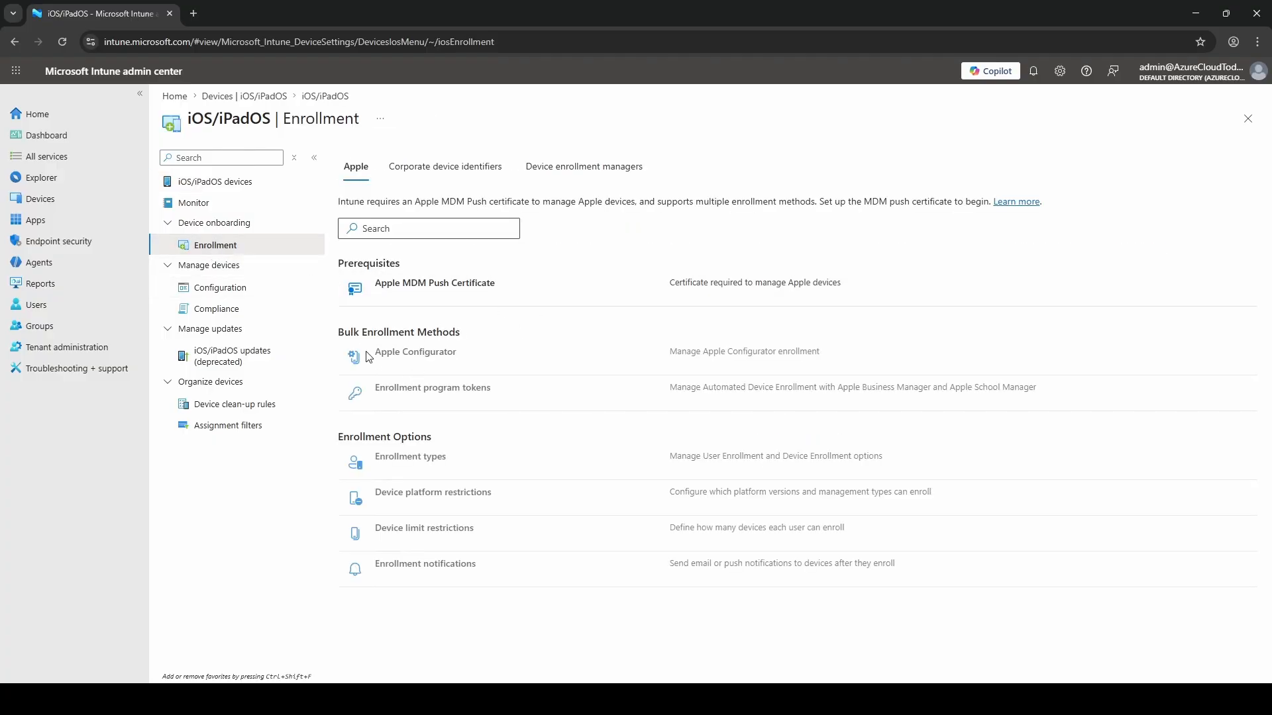
left_click_drag(339, 334, 908, 565)
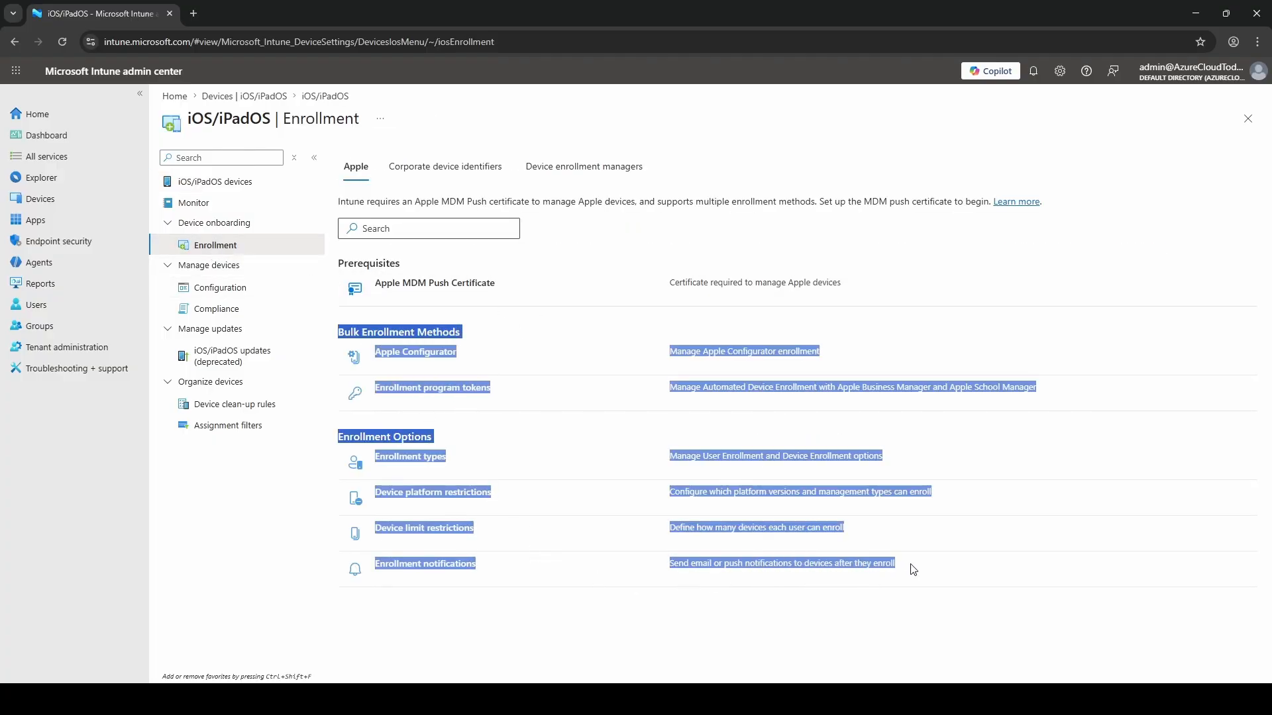
left_click(845, 560)
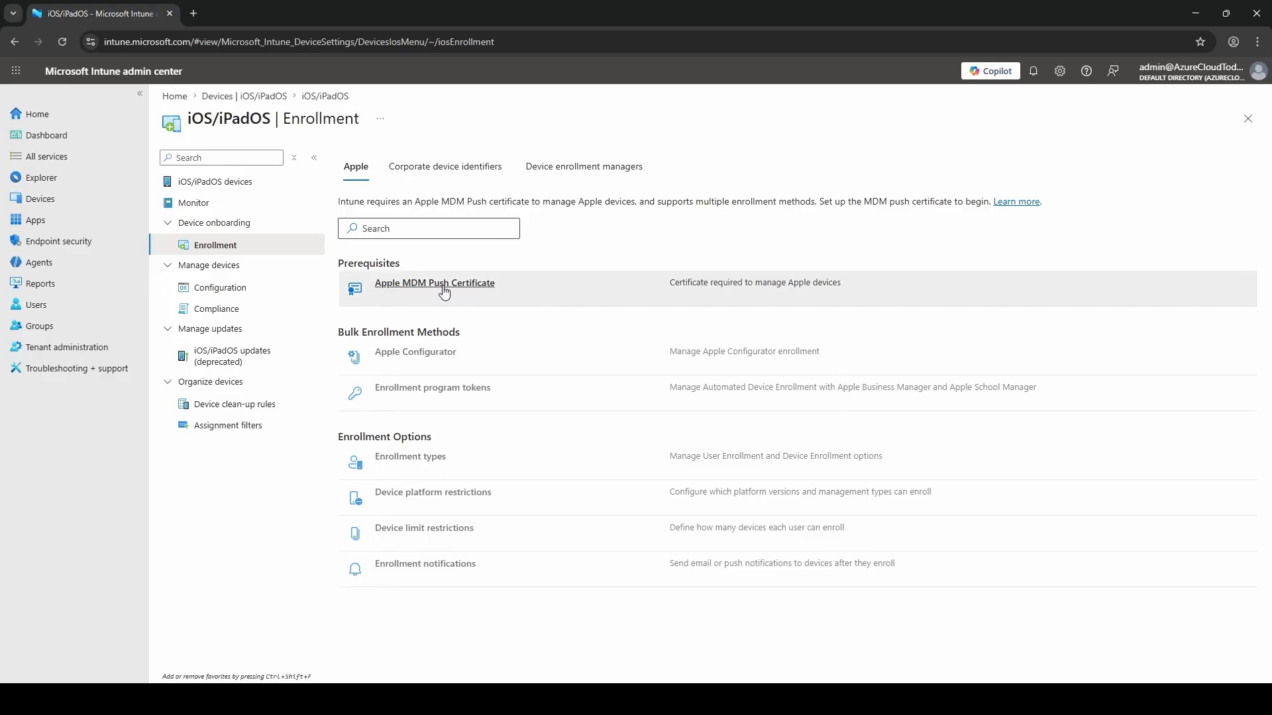
Open Apple MDM Push Certificate and review its Not set up status and data-sharing statement.
left_click(425, 287)
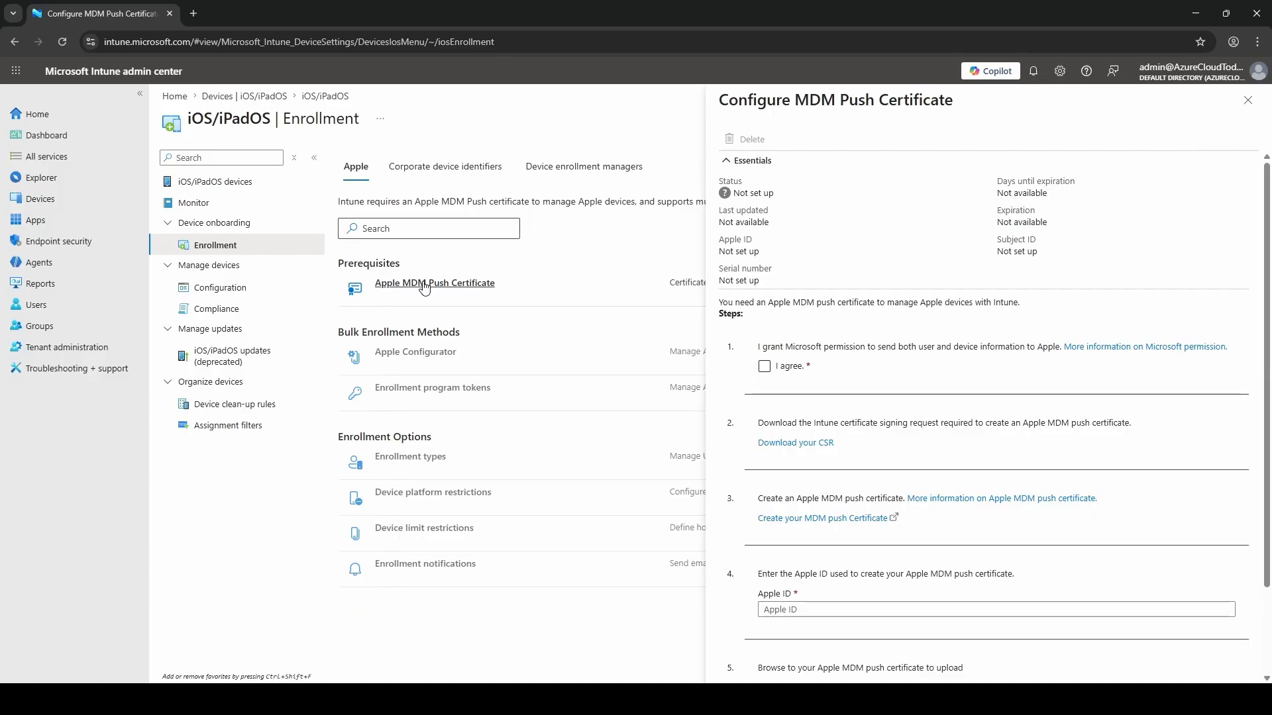
left_click_drag(733, 193, 774, 193)
left_click(753, 193)
left_click_drag(783, 343, 958, 347)
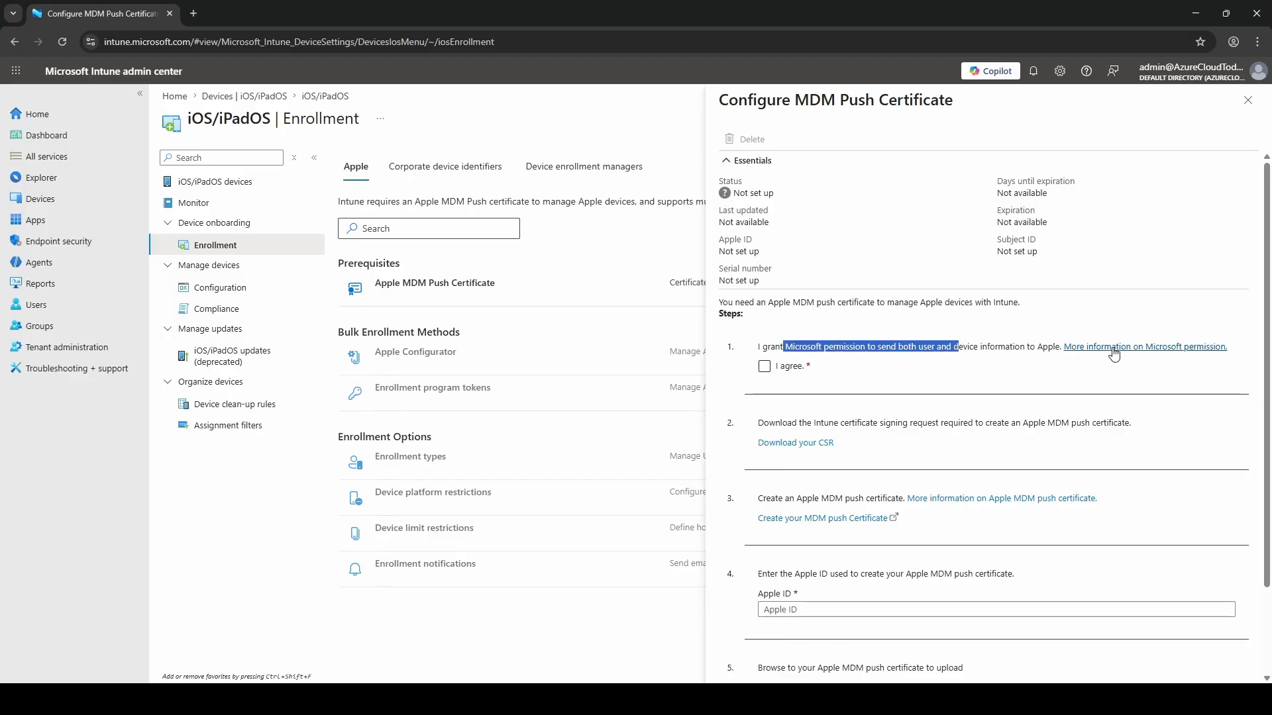
left_click(763, 367)
Agree to share data with Apple and download the Intune CSR.
left_click(765, 368)
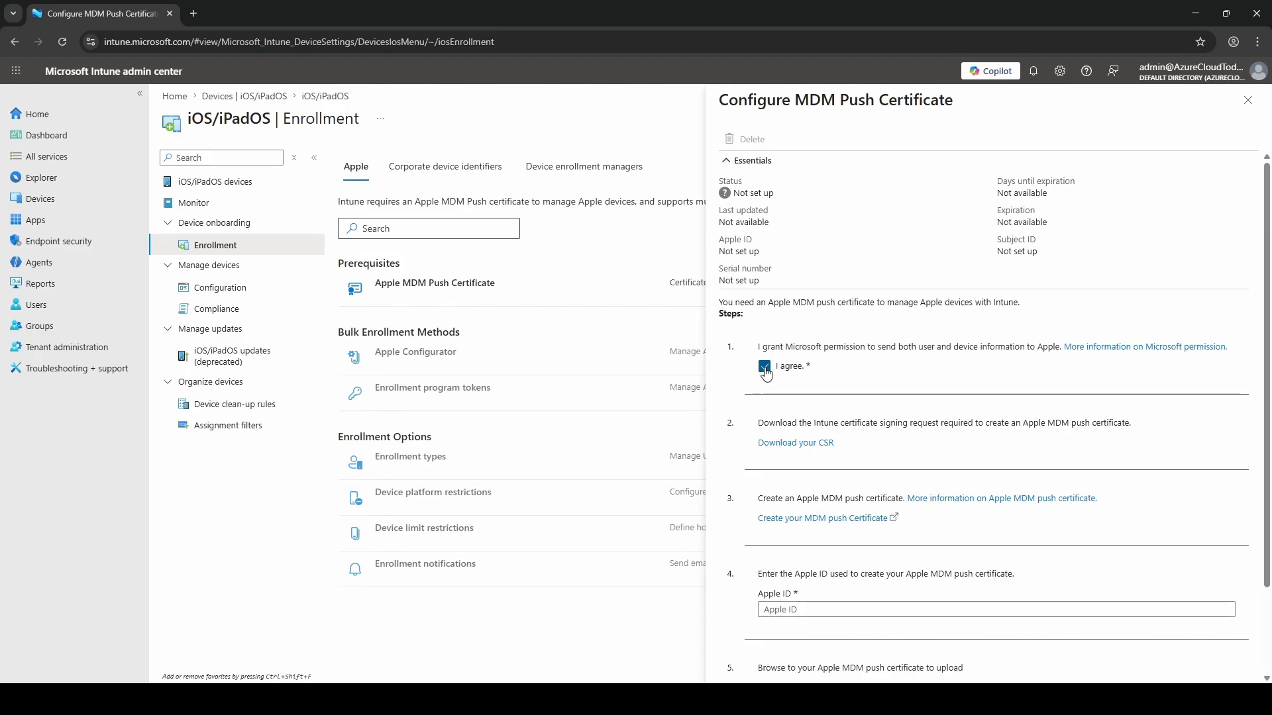
left_click(793, 449)
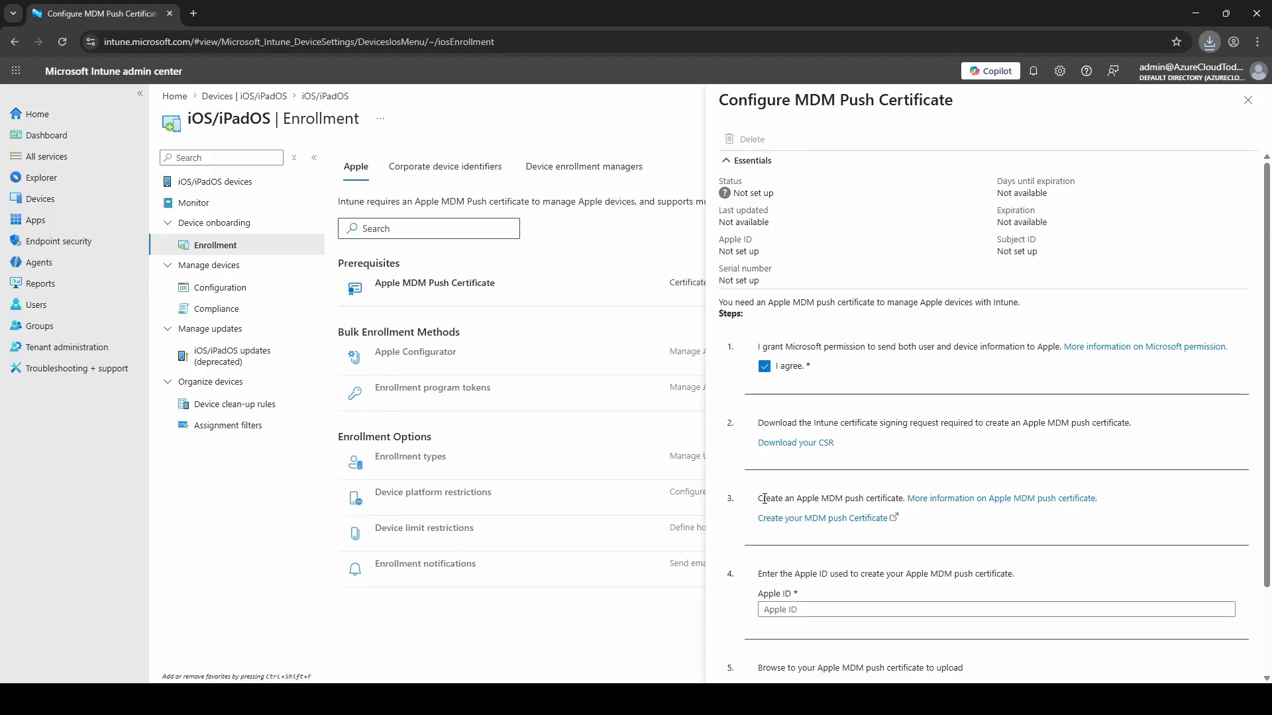
left_click_drag(764, 499, 893, 504)
left_click(895, 503)
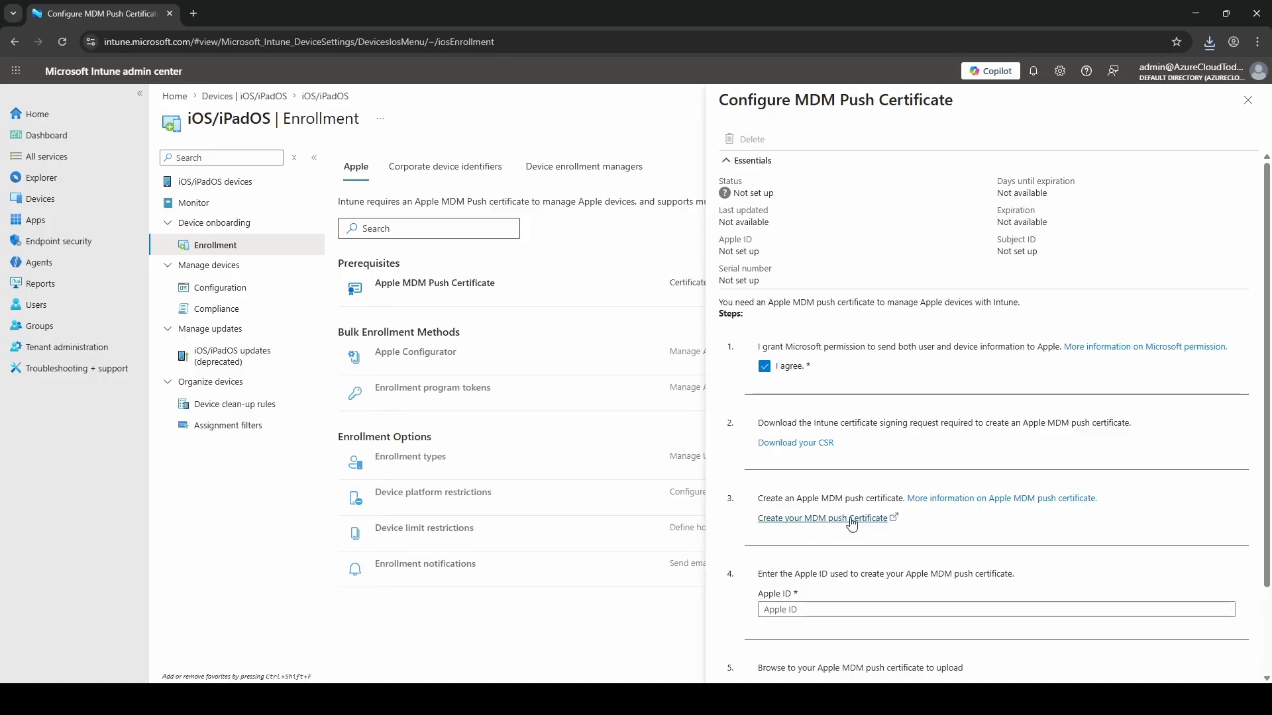
Go to Apple's certificate site, sign in to the Apple account and enter the two-factor code.
left_click(821, 520)
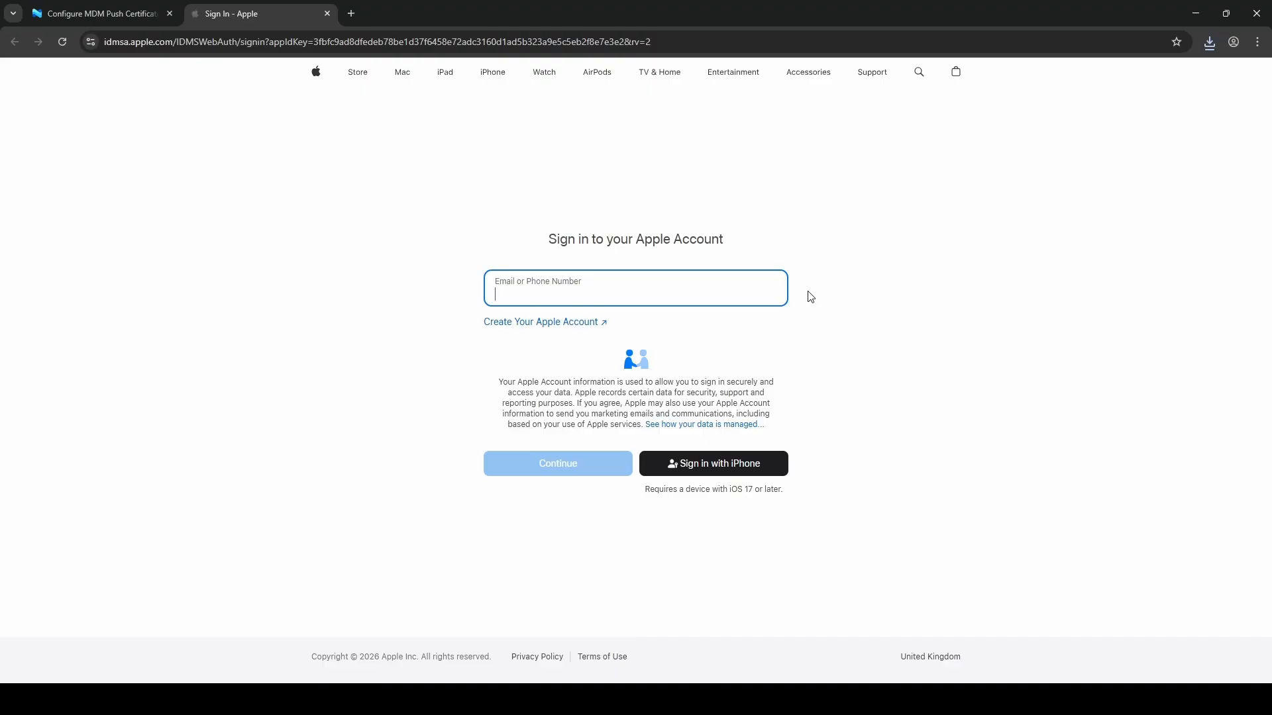
left_click_drag(471, 321, 598, 326)
left_click(406, 352)
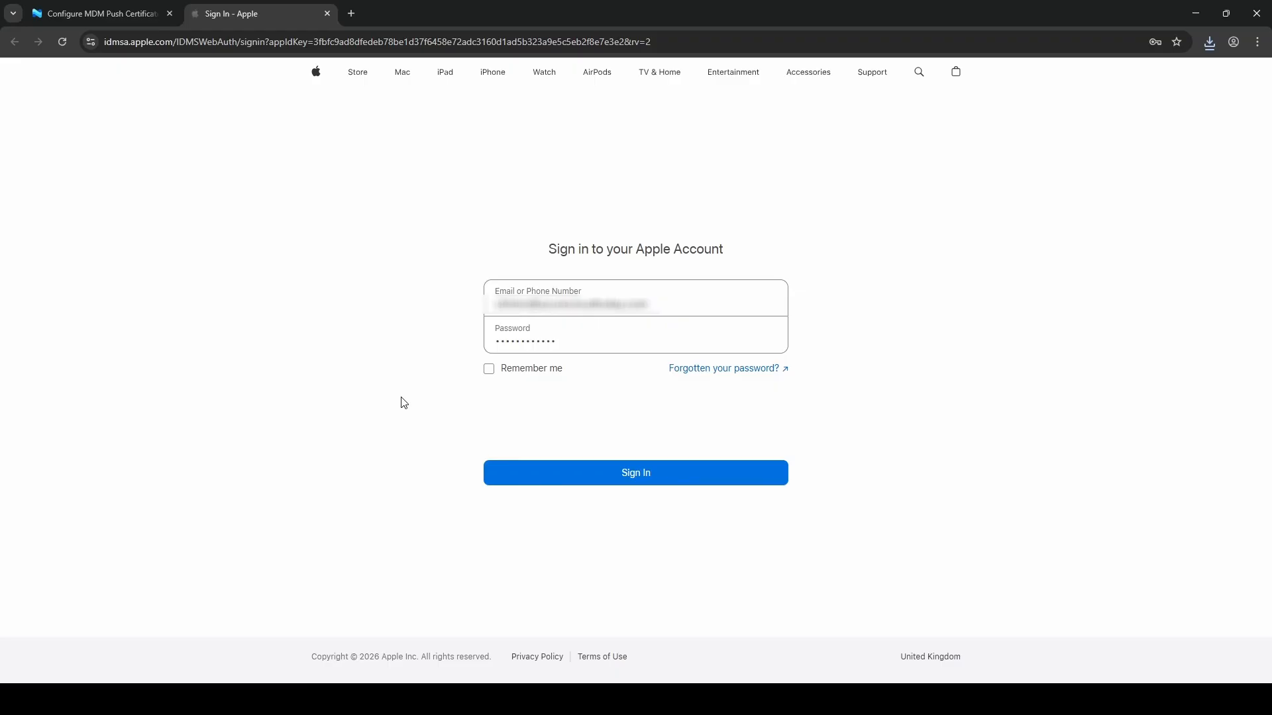
left_click(604, 474)
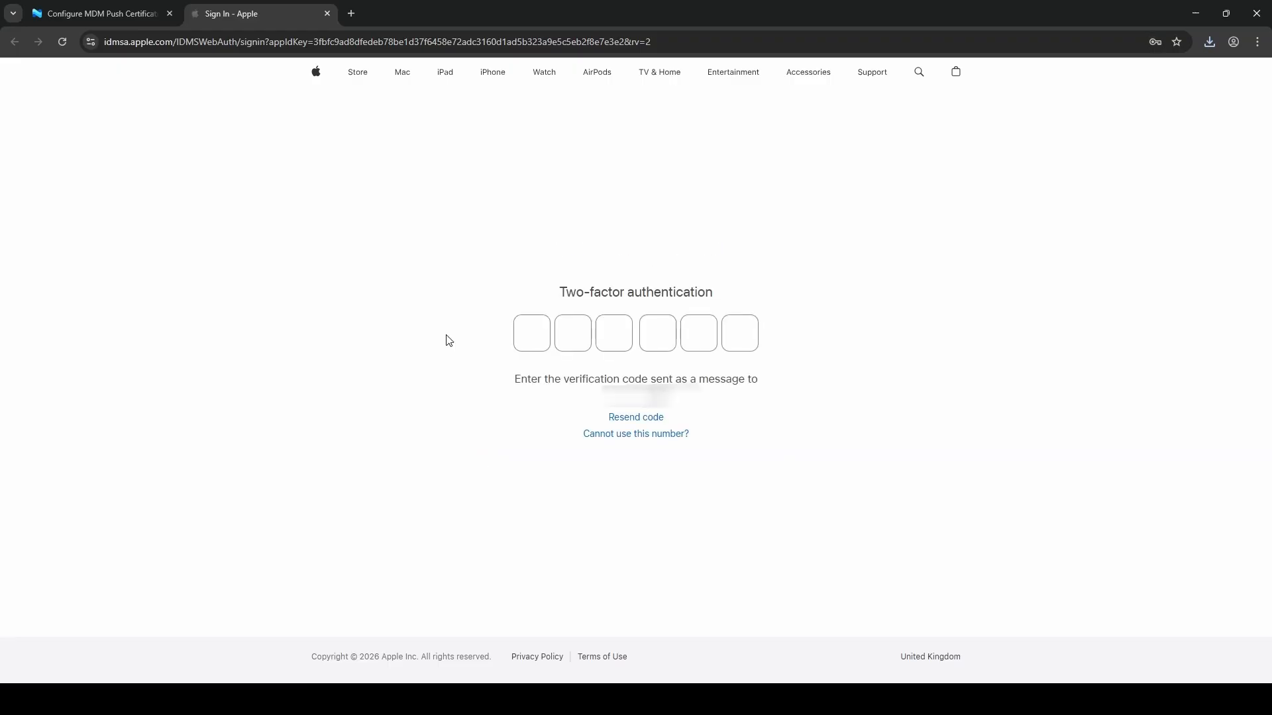
left_click(531, 333)
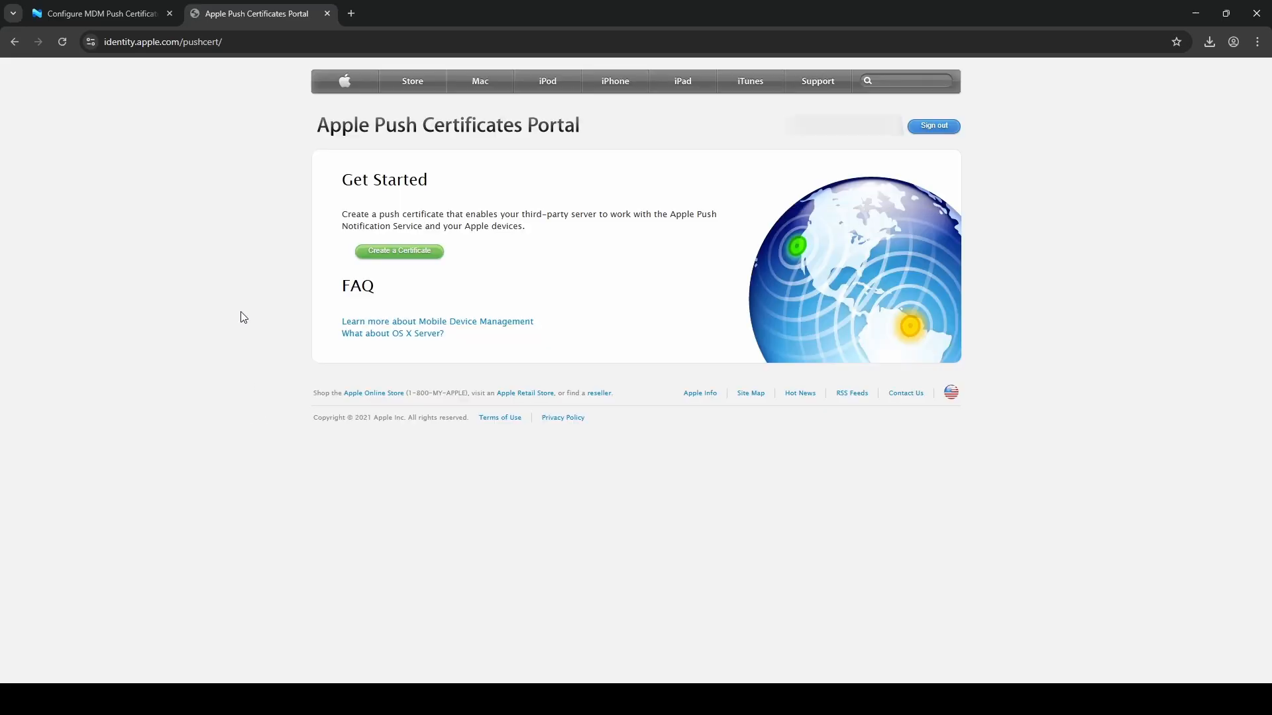
Start Create a Certificate and accept the Terms of Use after scrolling through them.
left_click(395, 255)
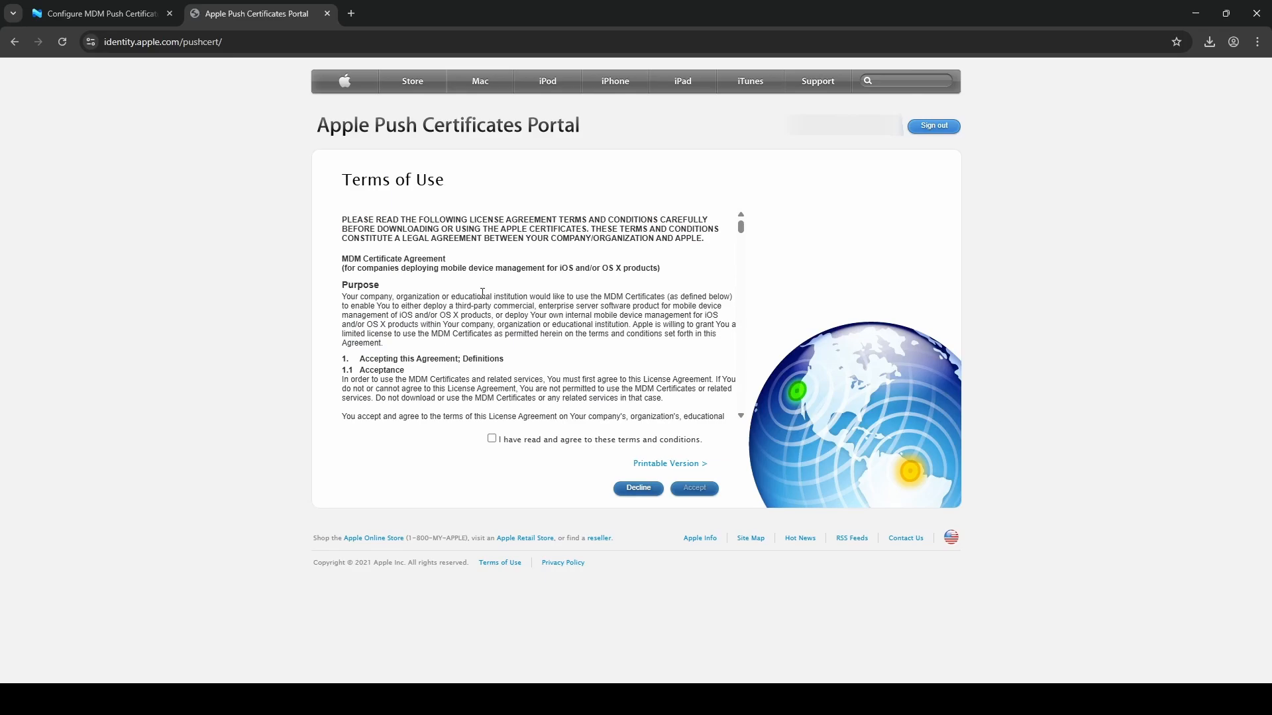
scroll(512, 317, "down", 1)
scroll(399, 330, "down", 10)
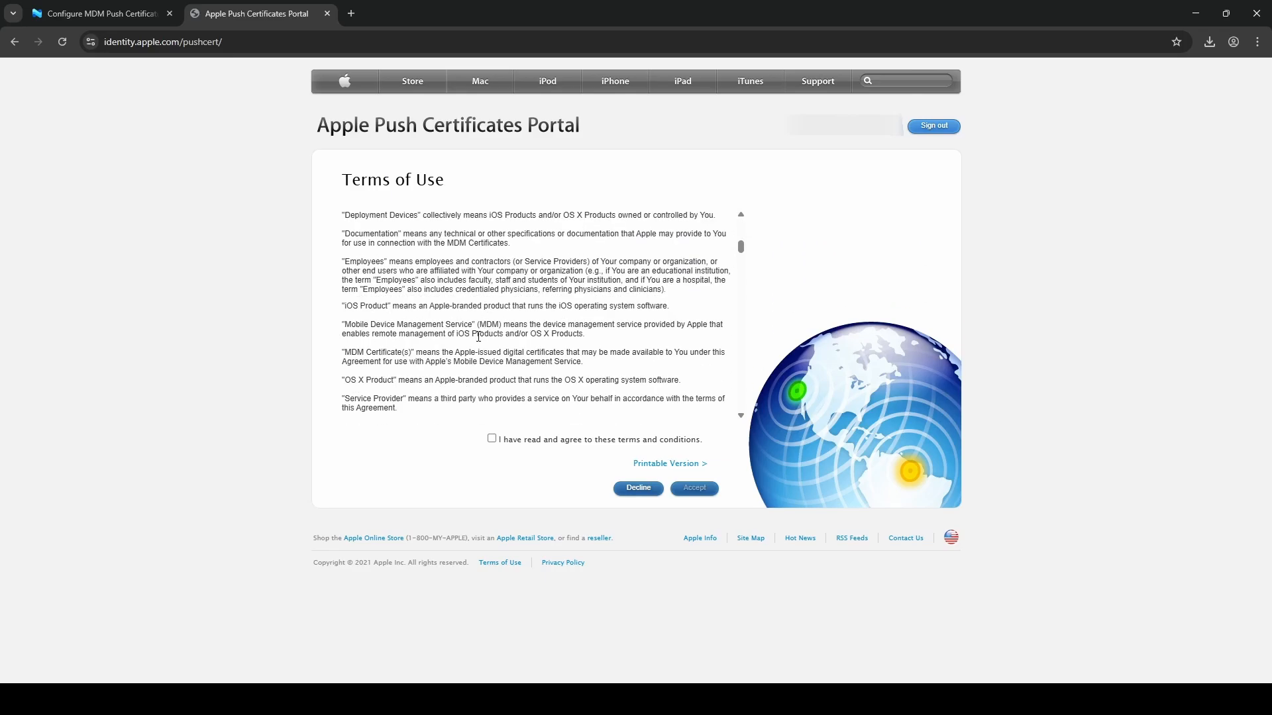
scroll(478, 337, "down", 15)
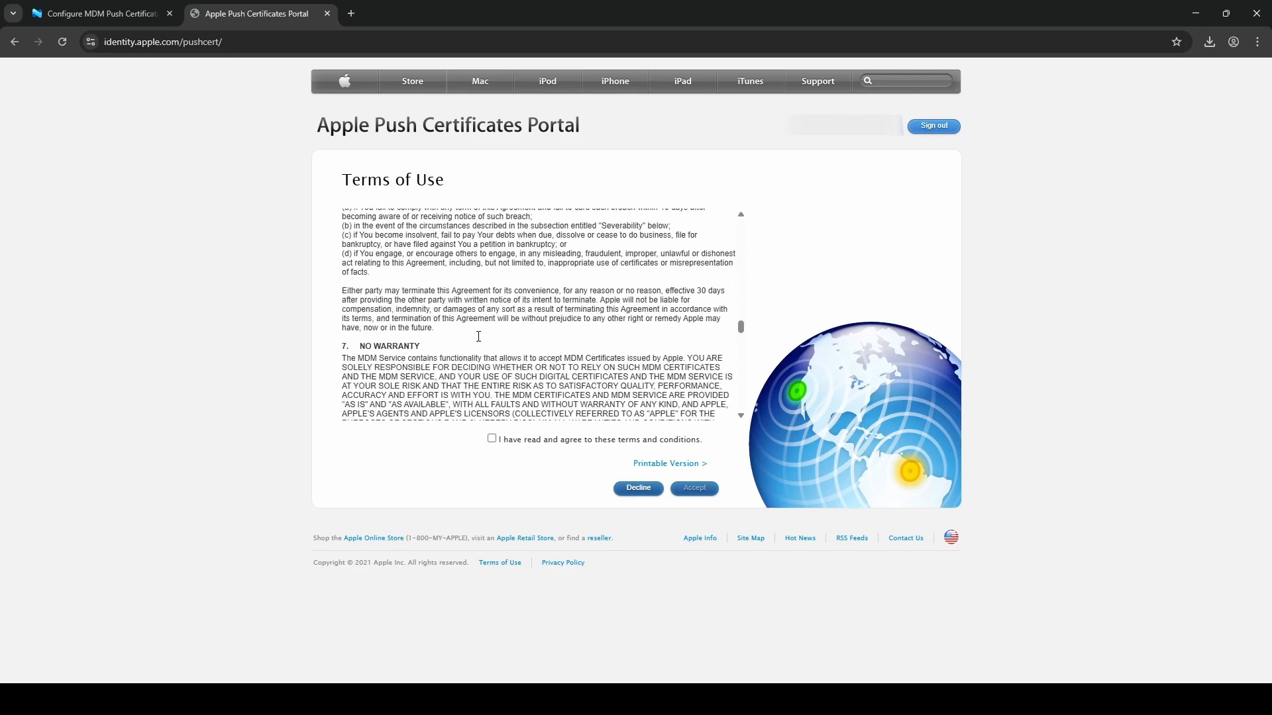
scroll(478, 337, "down", 6)
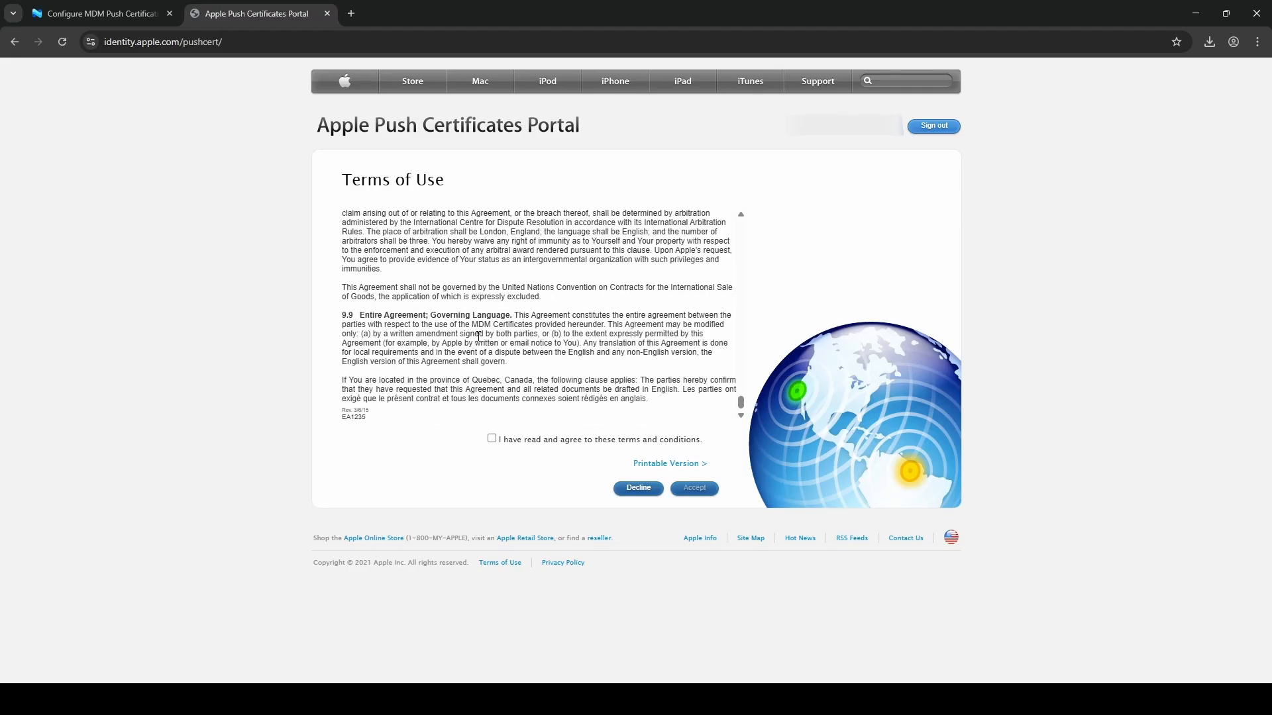
left_click_drag(505, 440, 687, 439)
left_click(607, 439)
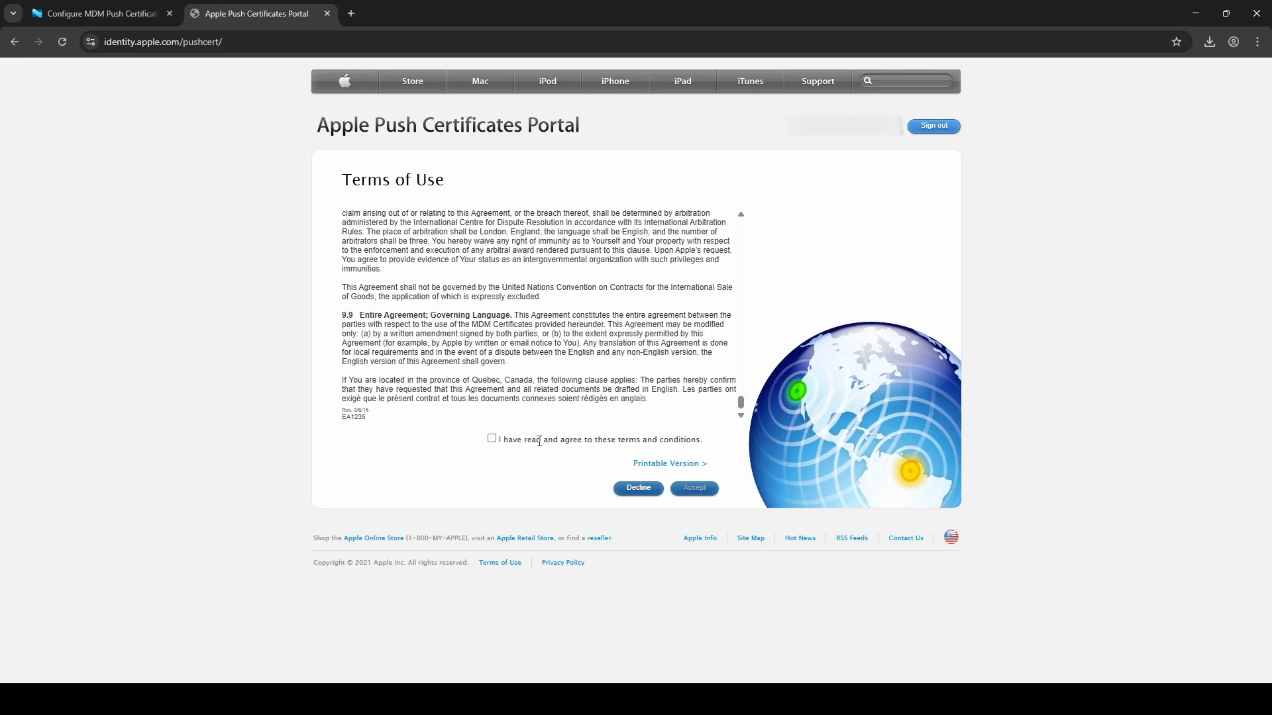
left_click(492, 439)
Continue to the Create a New Push Certificate page and review its signing request field.
left_click(703, 492)
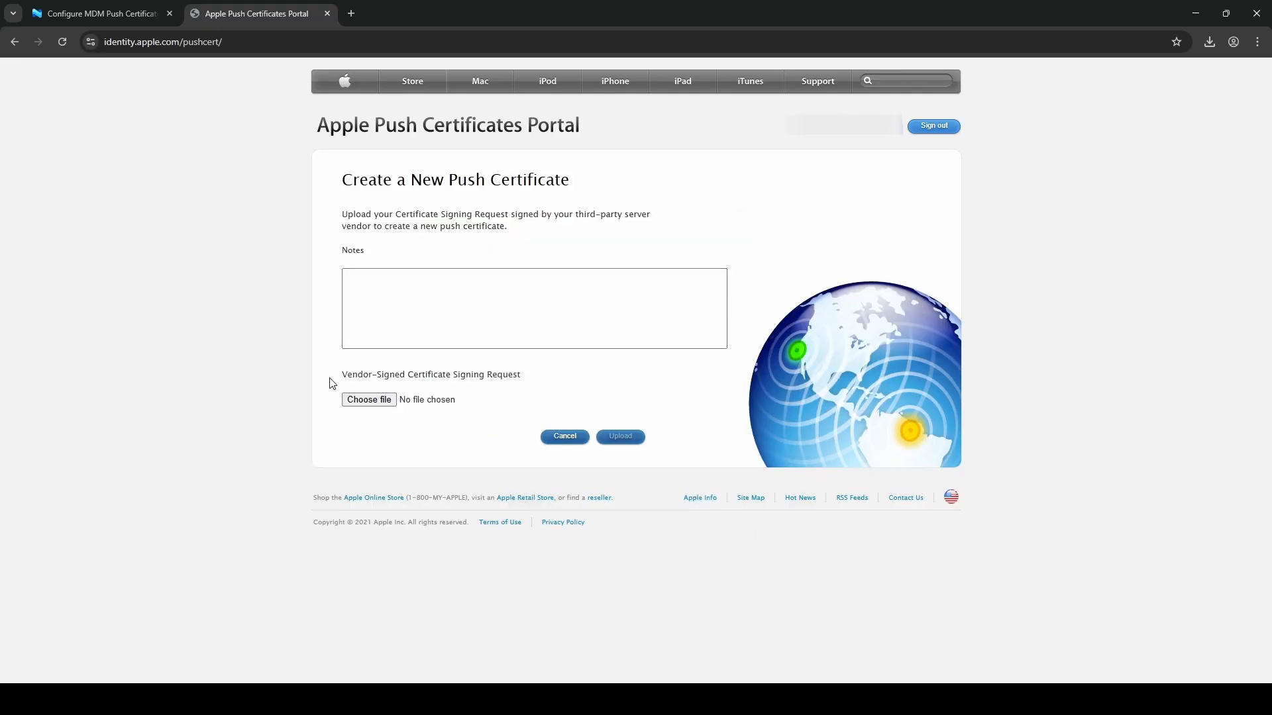
left_click_drag(349, 373, 514, 375)
left_click(322, 390)
left_click_drag(353, 179, 560, 186)
left_click(326, 374)
Choose IntuneCSR (1).csr and upload it to create the push certificate.
left_click(133, 17)
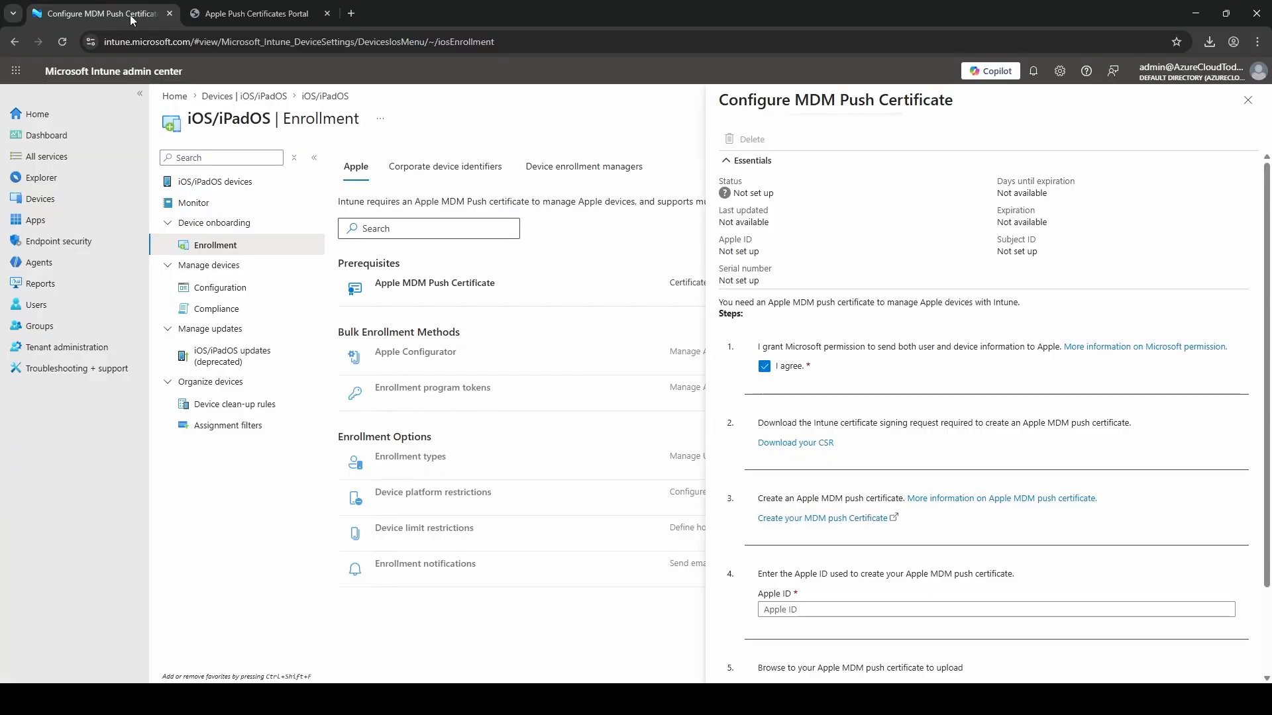
left_click(282, 4)
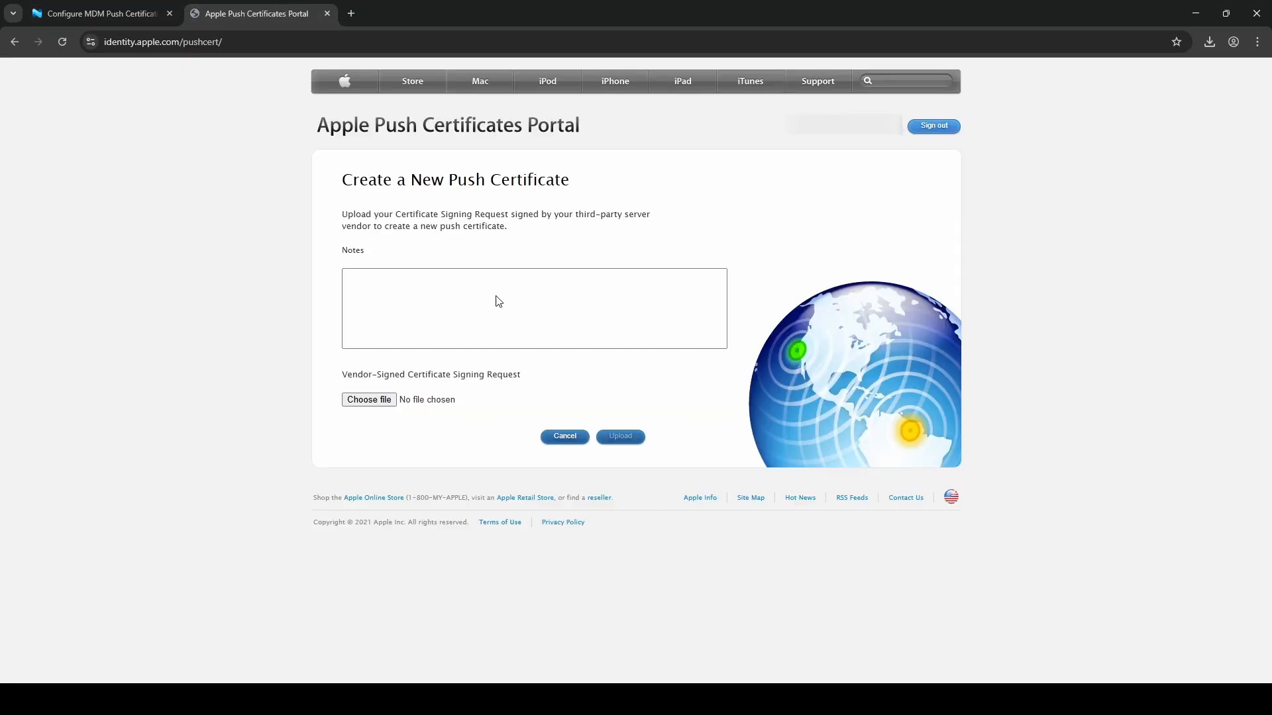
left_click(368, 400)
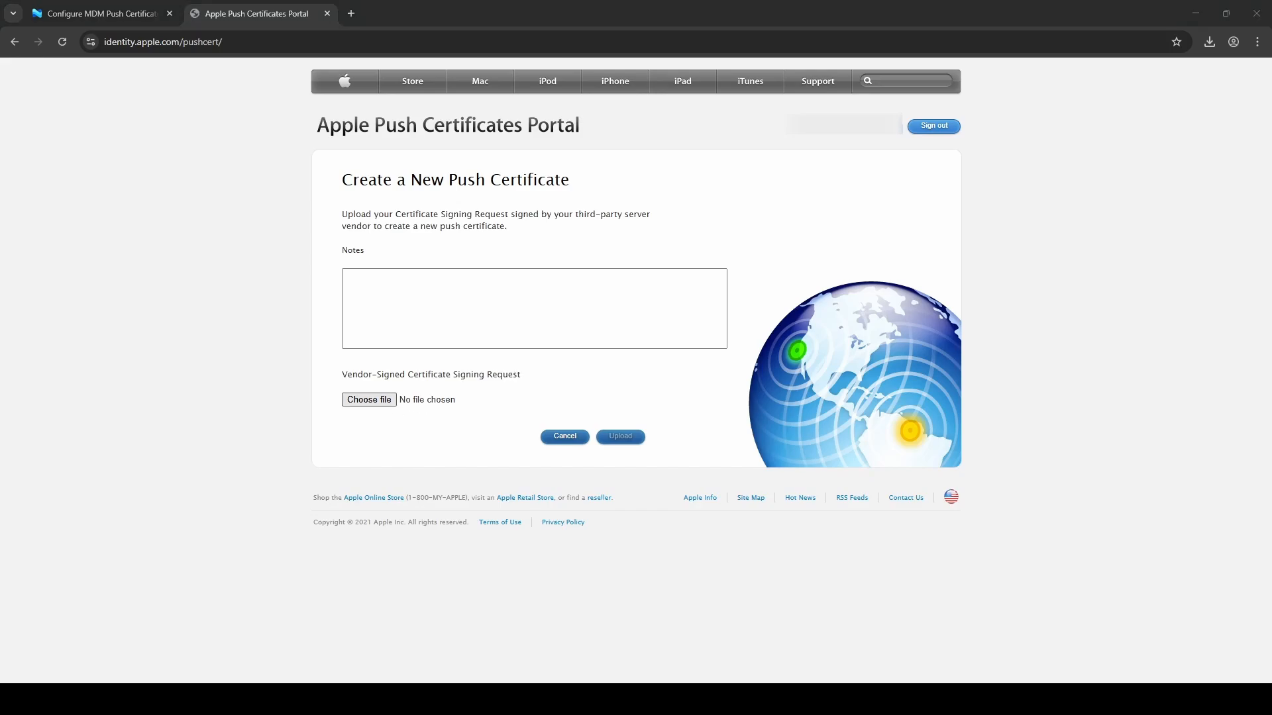
left_click(578, 387)
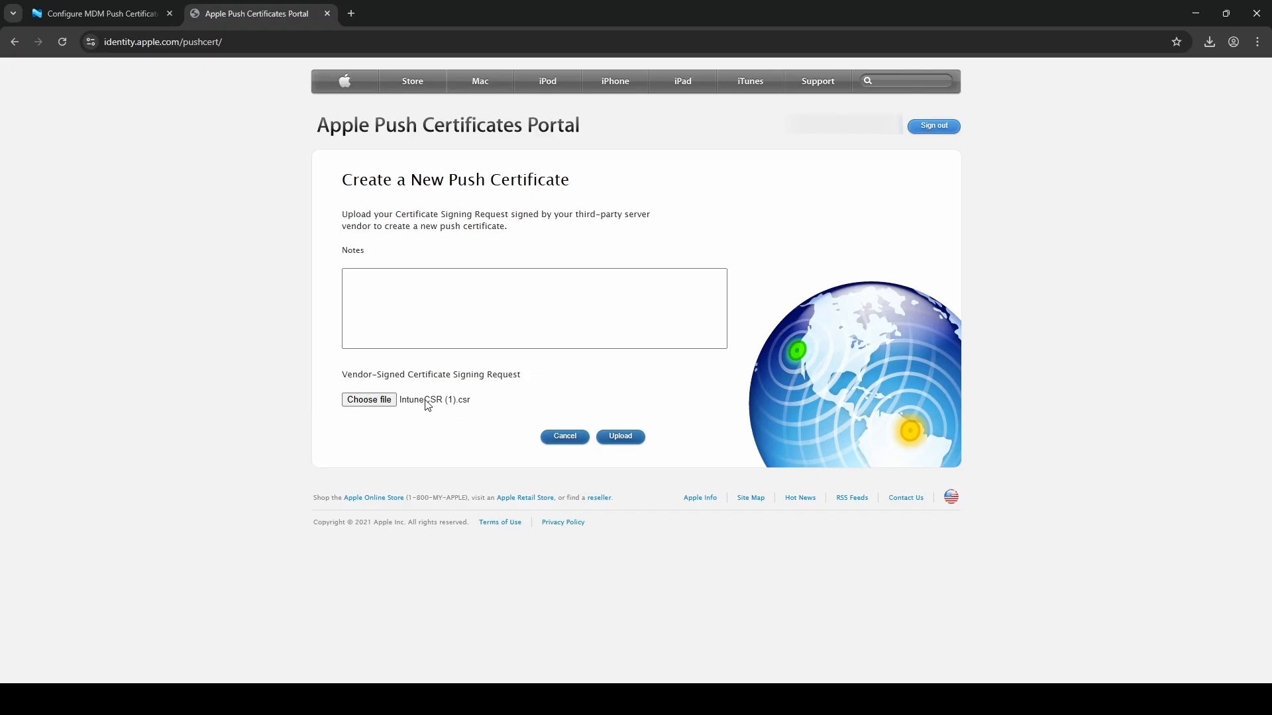
left_click(619, 442)
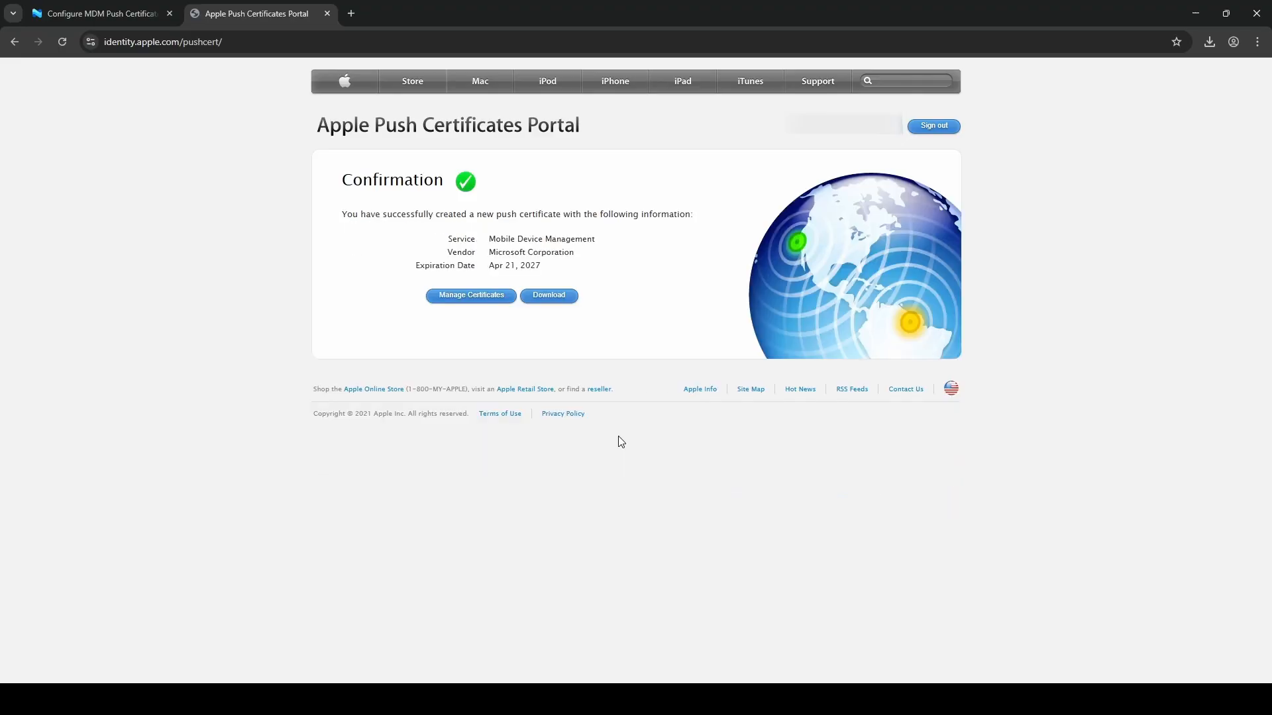
Review the confirmation: Mobile Device Management service from vendor Microsoft Corporation.
double_click(376, 183)
left_click_drag(383, 216, 387, 220)
left_click_drag(385, 213, 658, 214)
left_click(531, 250)
left_click_drag(490, 238, 600, 243)
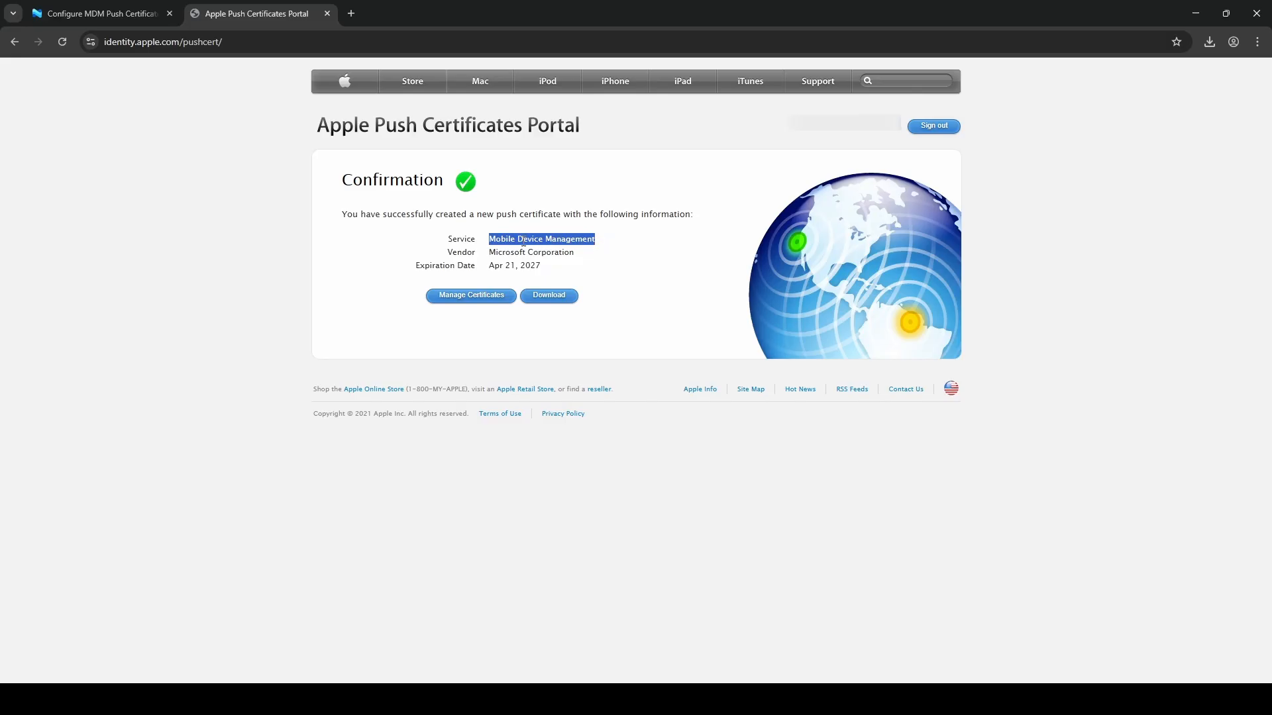
left_click(563, 255)
triple_click(508, 252)
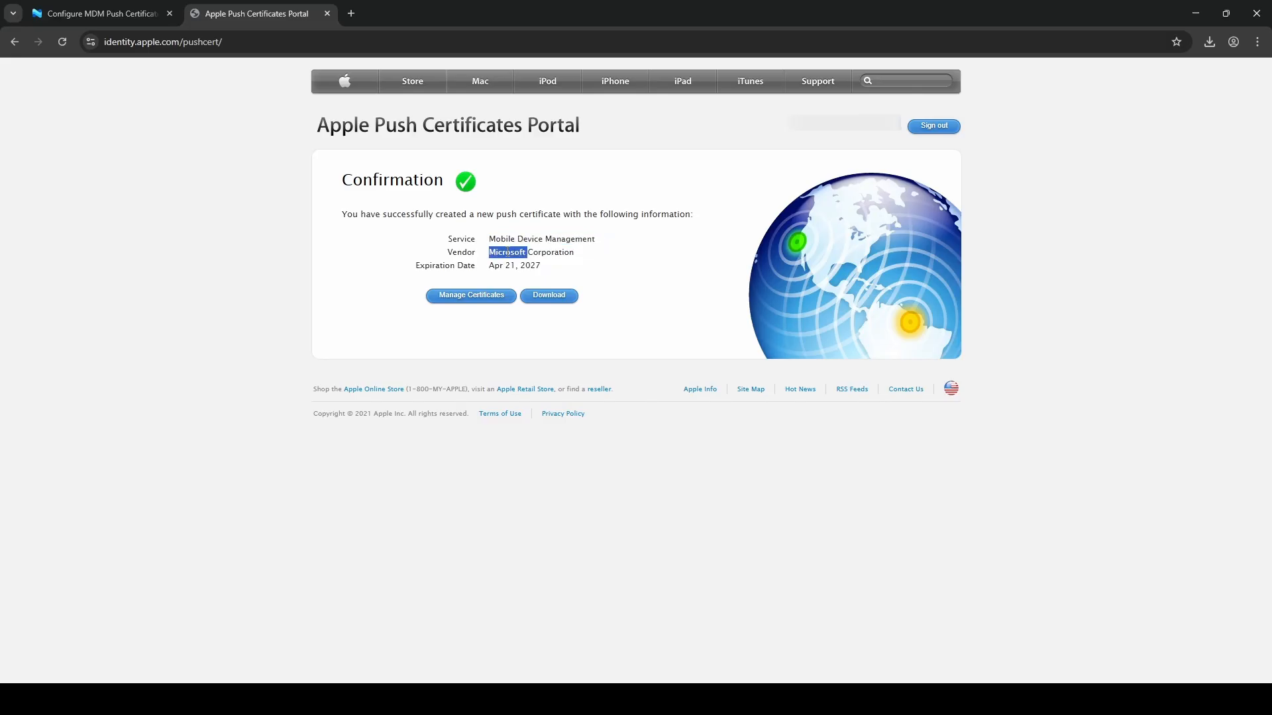
left_click(496, 264)
Note the Apr 21, 2027 expiration date and download the push certificate.
left_click_drag(490, 264, 556, 268)
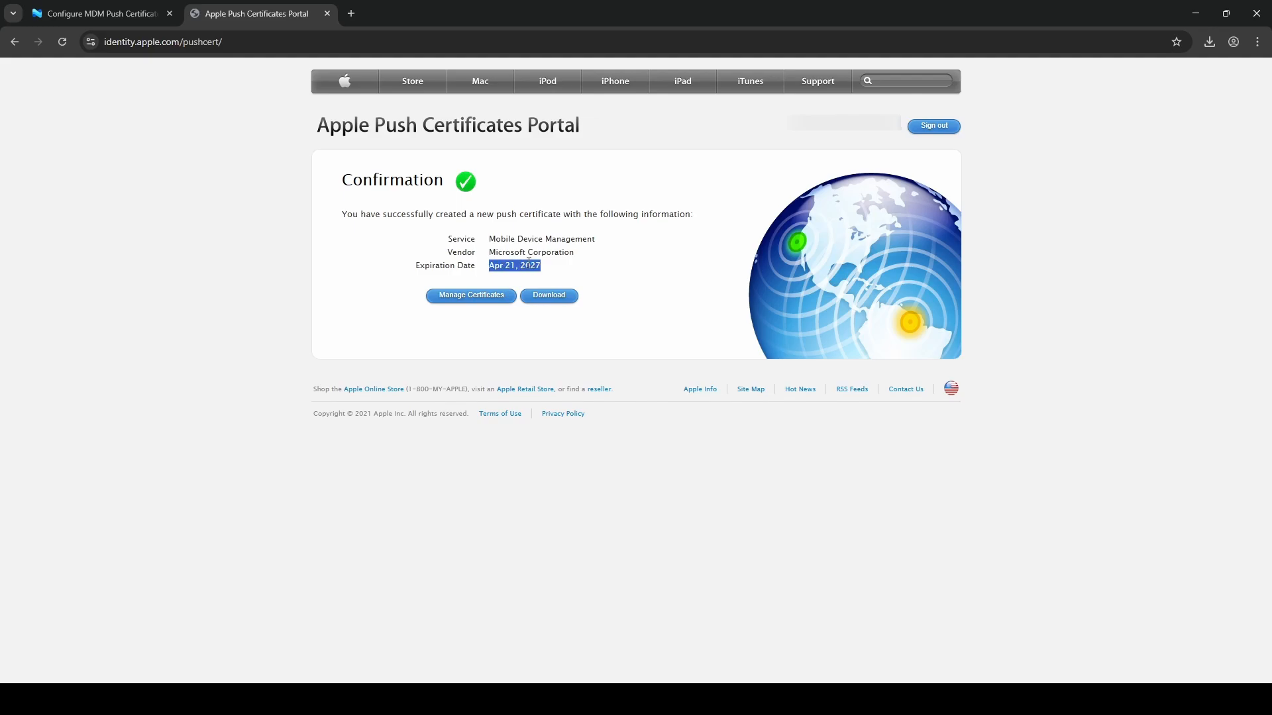
left_click(515, 270)
left_click_drag(491, 268, 552, 271)
left_click(550, 270)
left_click_drag(540, 265, 463, 266)
left_click(550, 294)
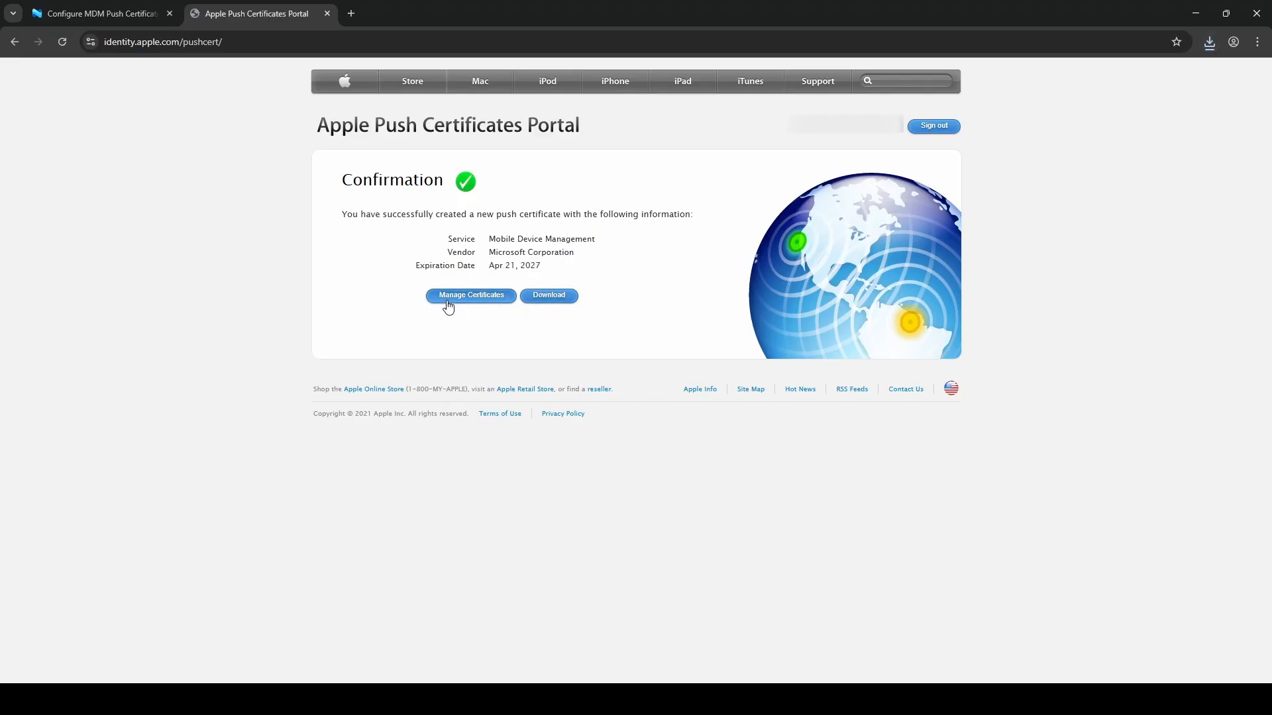
Open Manage Certificates and point out the certificate's Apr 21, 2027 expiry and Active status.
left_click(472, 299)
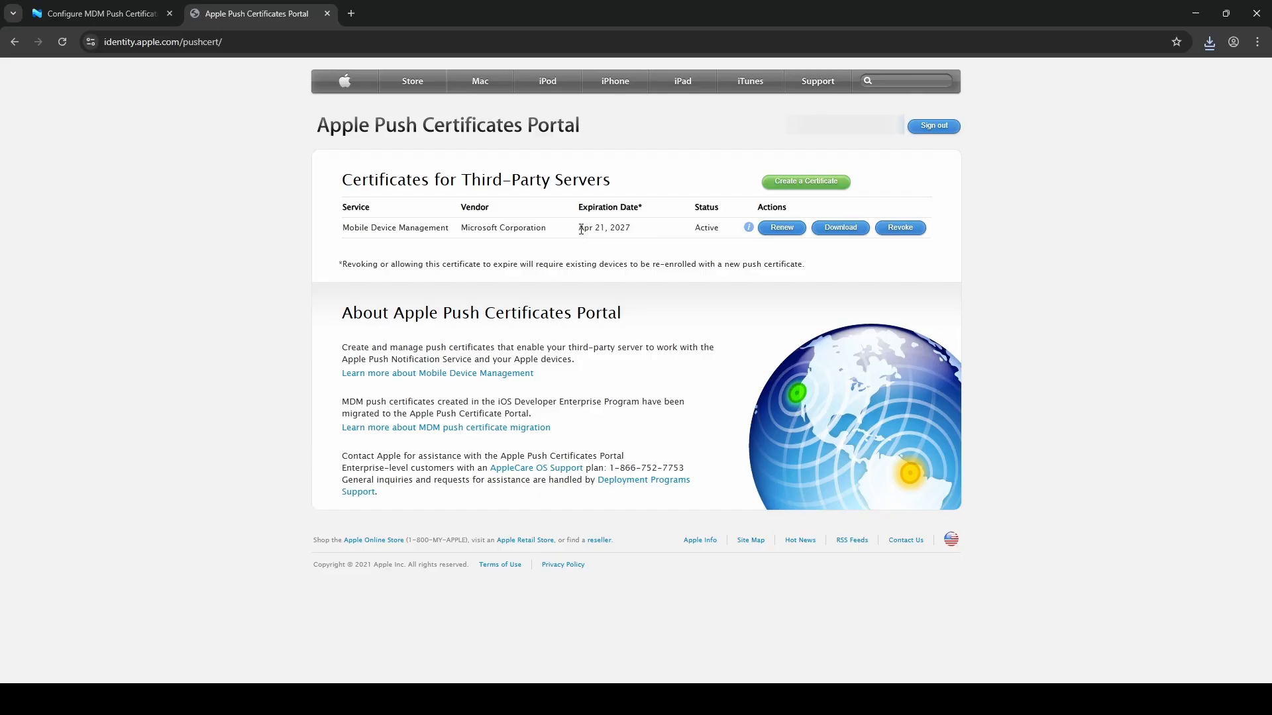
left_click_drag(581, 229, 634, 231)
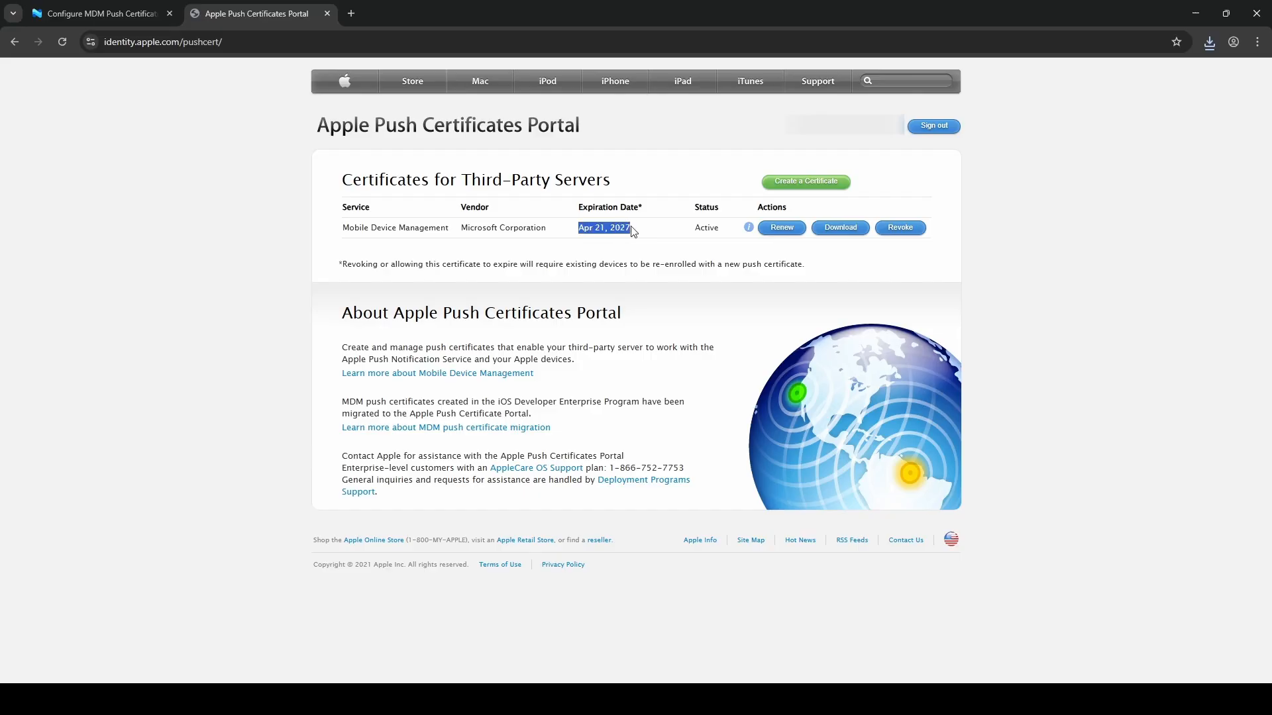
double_click(708, 228)
left_click(707, 257)
left_click_drag(342, 263, 449, 265)
left_click(450, 266)
Highlight the revocation footnote alongside the certificate's expiration date.
left_click_drag(803, 264, 342, 265)
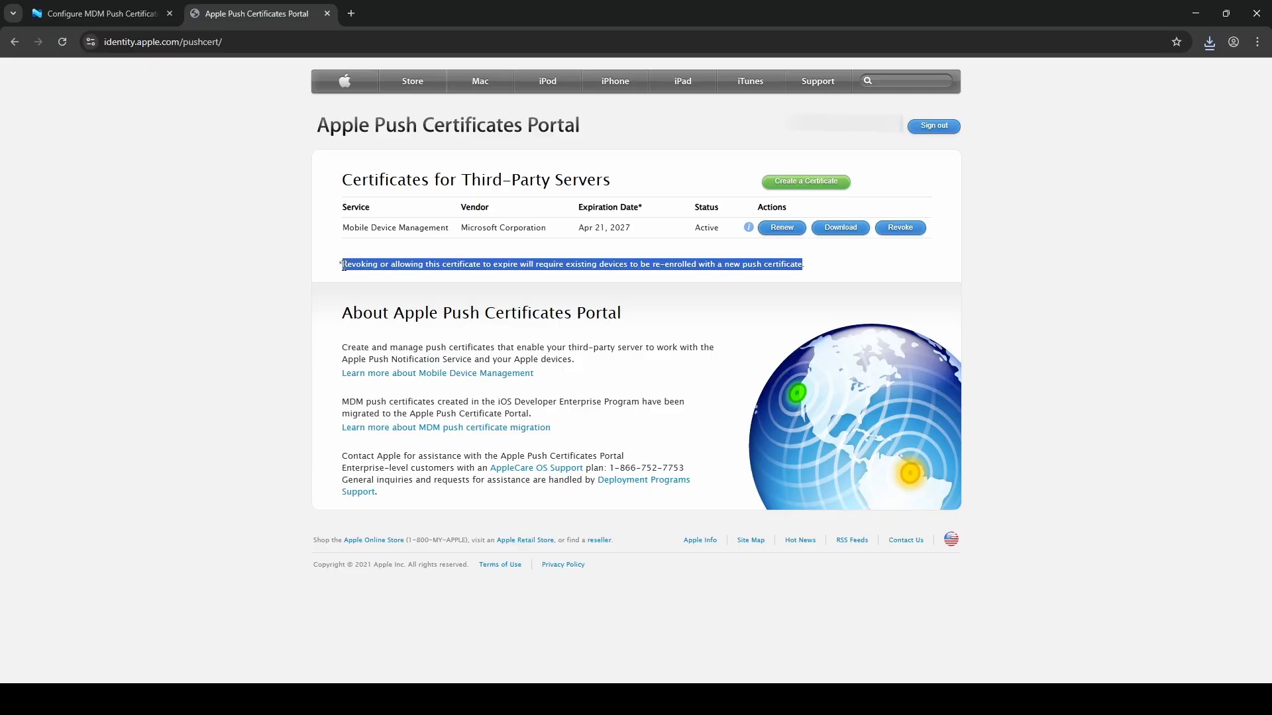
triple_click(560, 265)
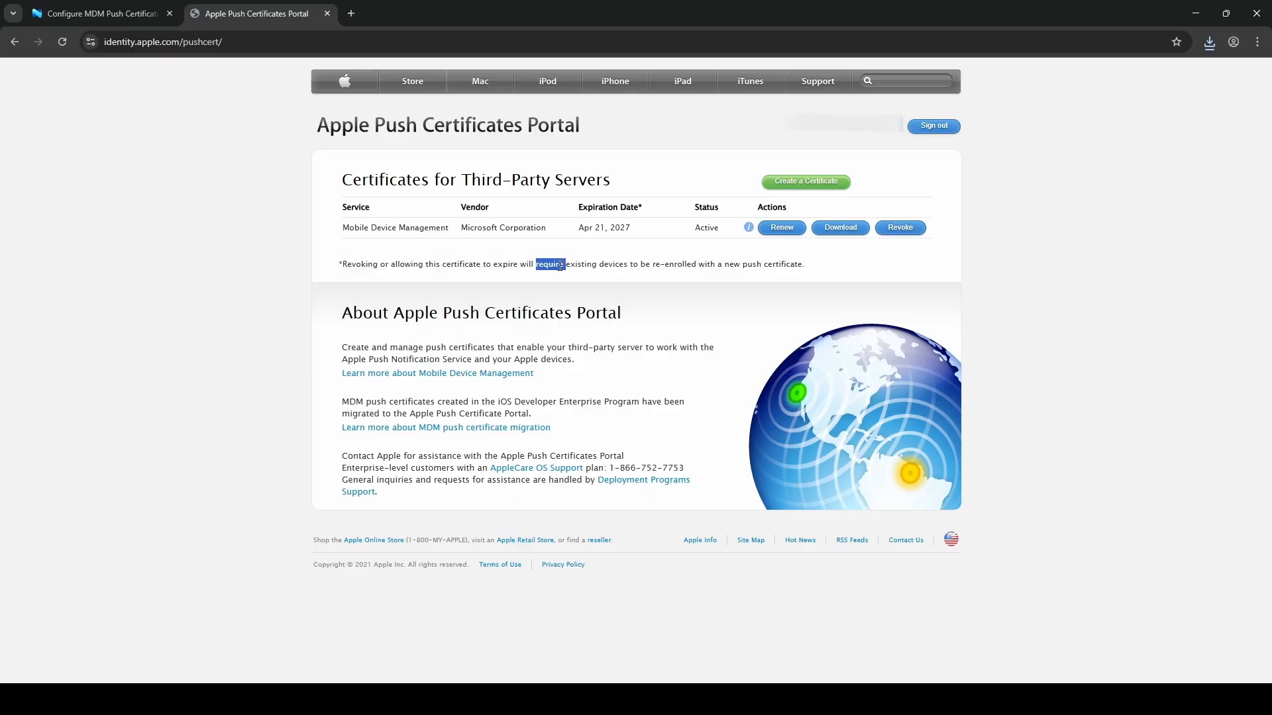
left_click(808, 263)
left_click_drag(578, 228, 634, 234)
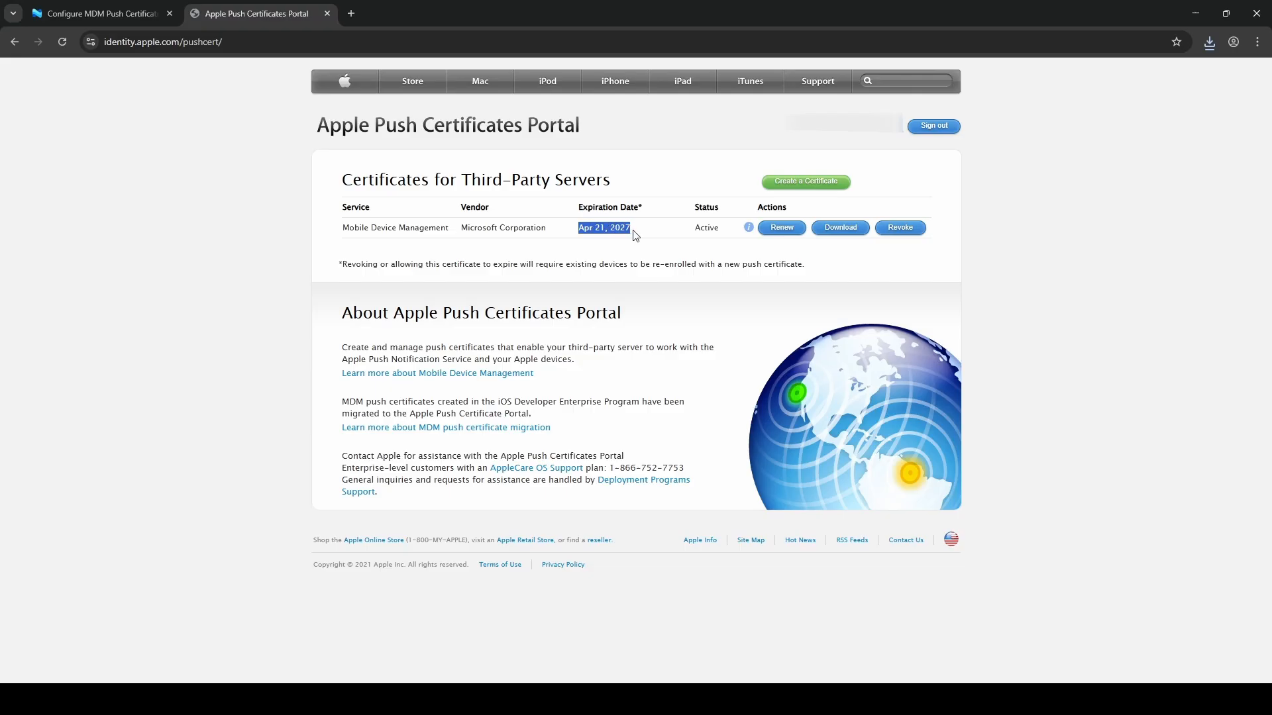
left_click(611, 229)
left_click_drag(362, 264, 748, 265)
left_click(728, 265)
left_click_drag(578, 229, 605, 230)
left_click(575, 261)
Point out the footnote's warnings about expiry and re-enrolling devices with a new push certificate.
left_click_drag(424, 265, 692, 265)
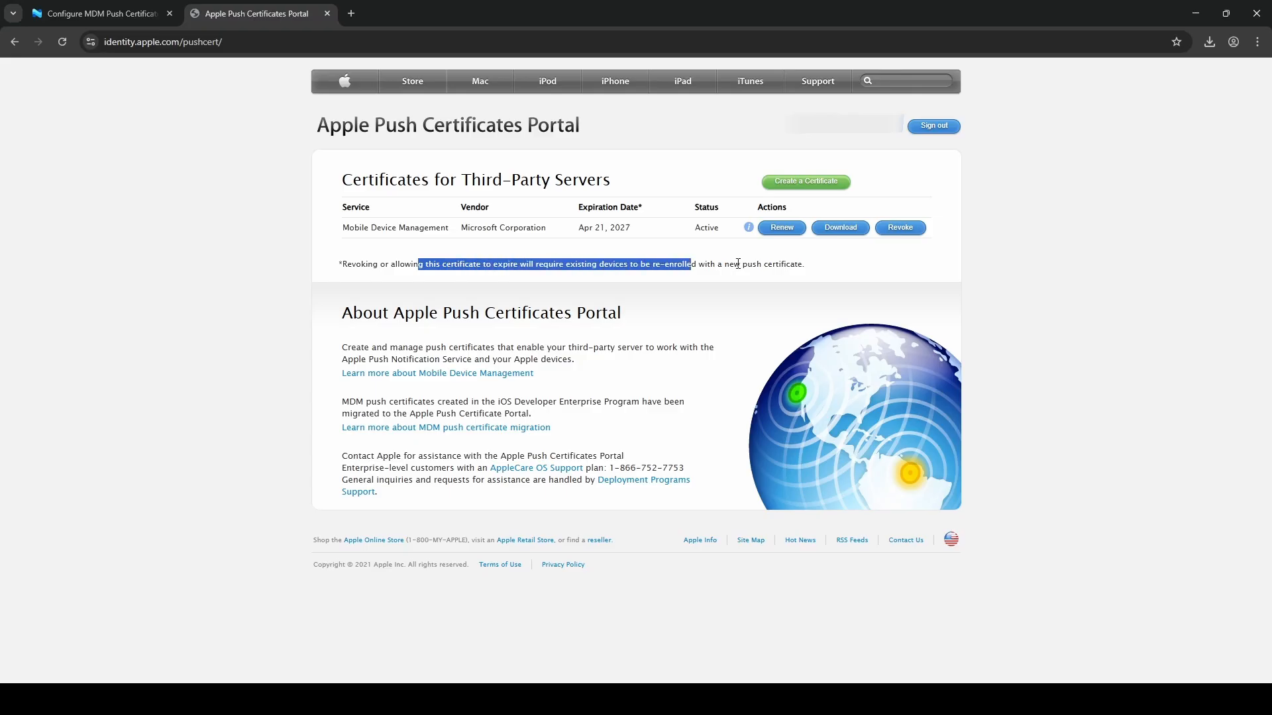
left_click(704, 263)
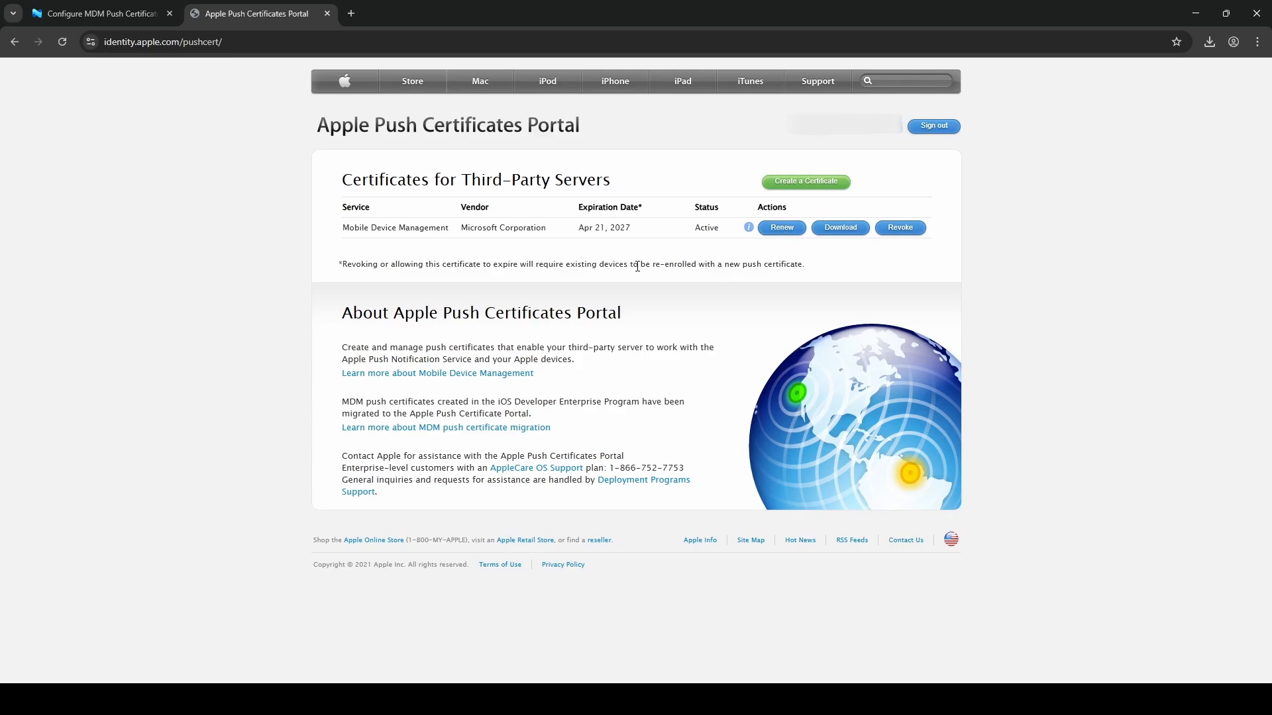
left_click_drag(652, 265, 804, 265)
left_click(744, 267)
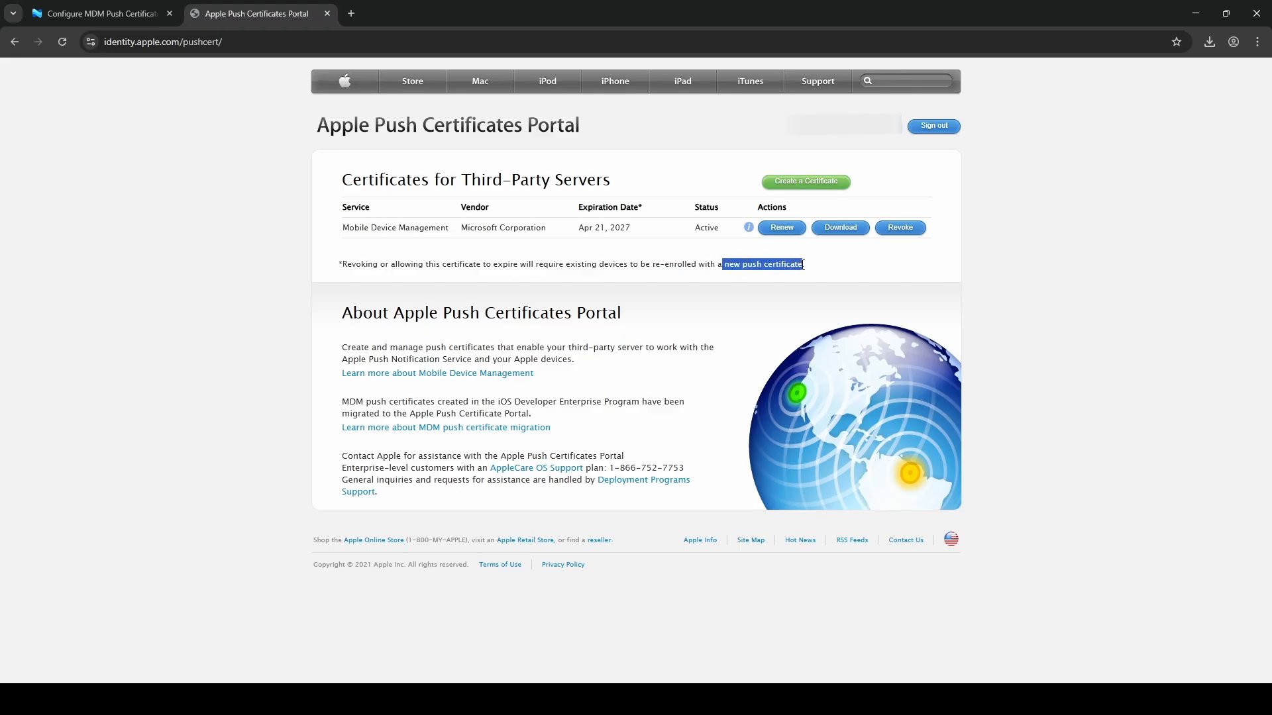
left_click(574, 274)
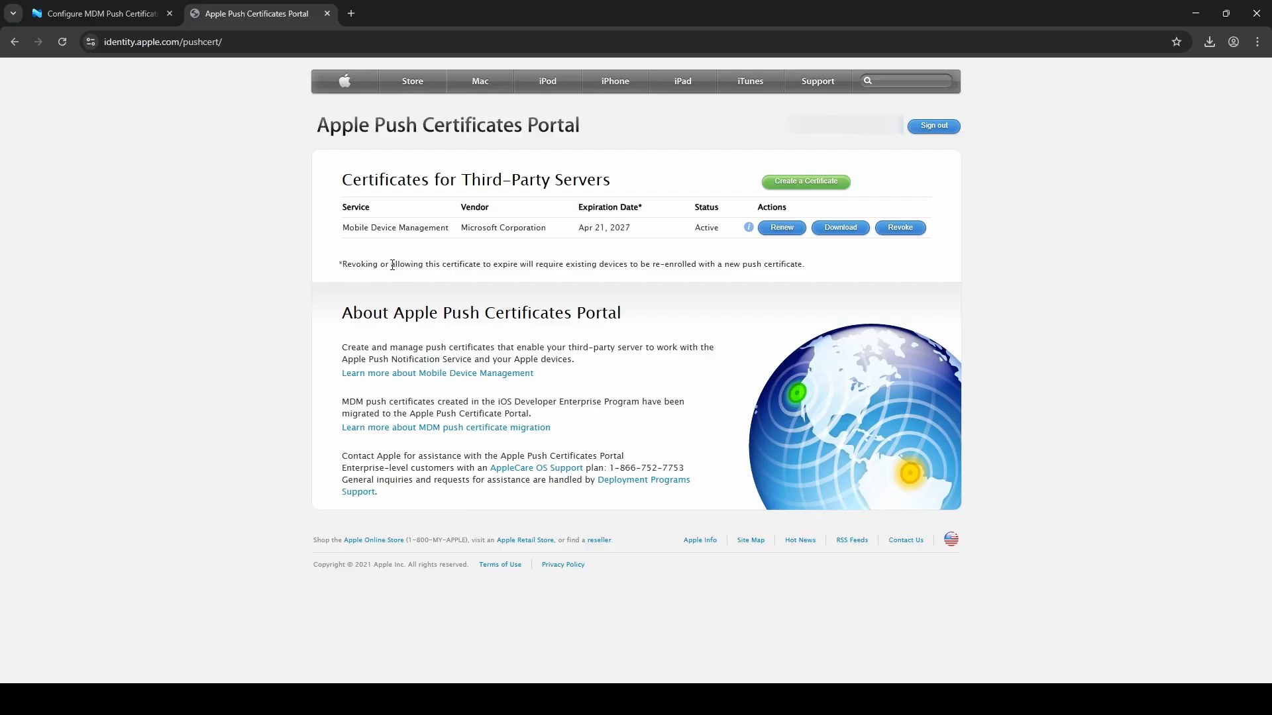
left_click_drag(392, 265, 444, 267)
left_click(702, 266)
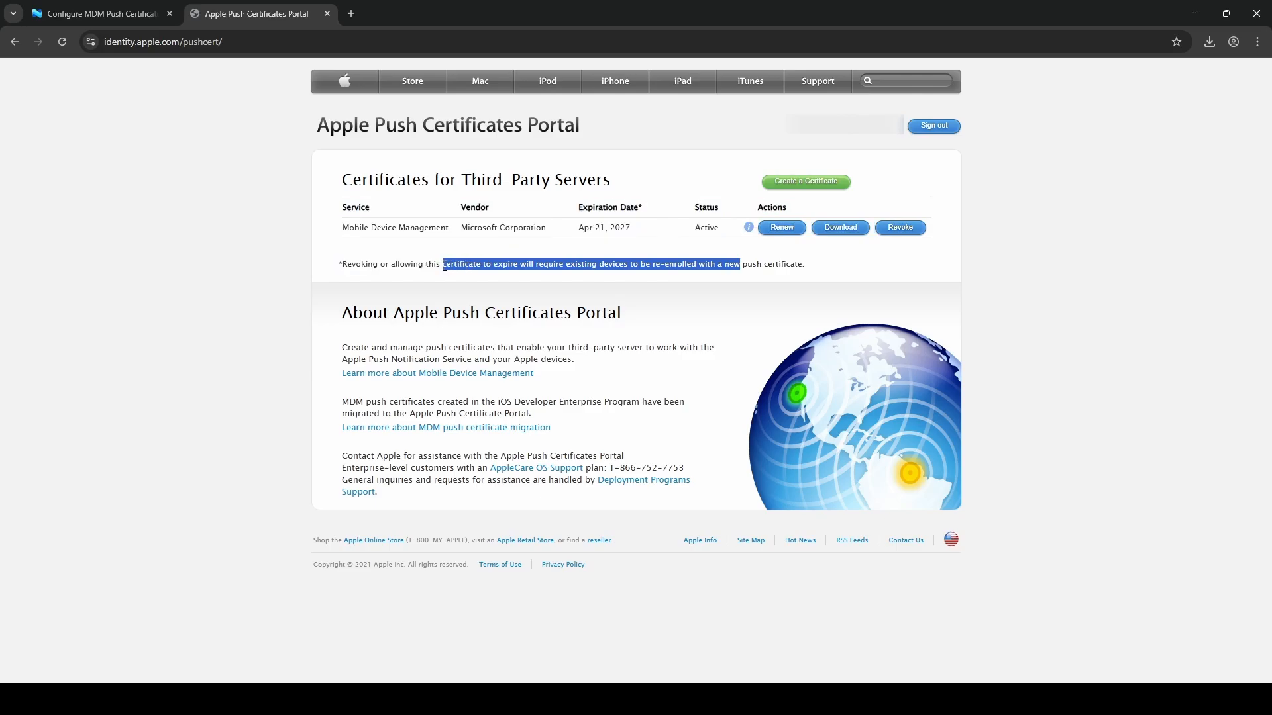
left_click(506, 266)
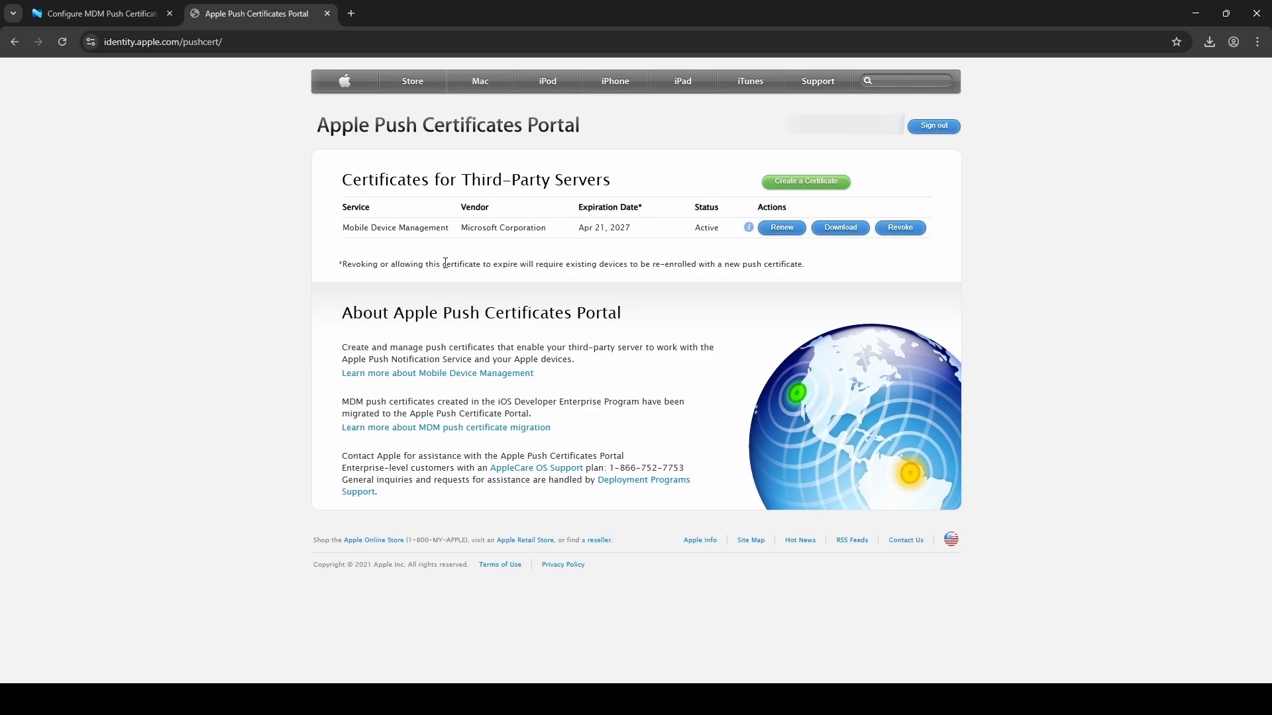
left_click_drag(441, 265, 649, 266)
left_click(713, 263)
Back in Intune, review steps 1–3 of the pane and enter the Apple ID in step 4.
left_click(92, 14)
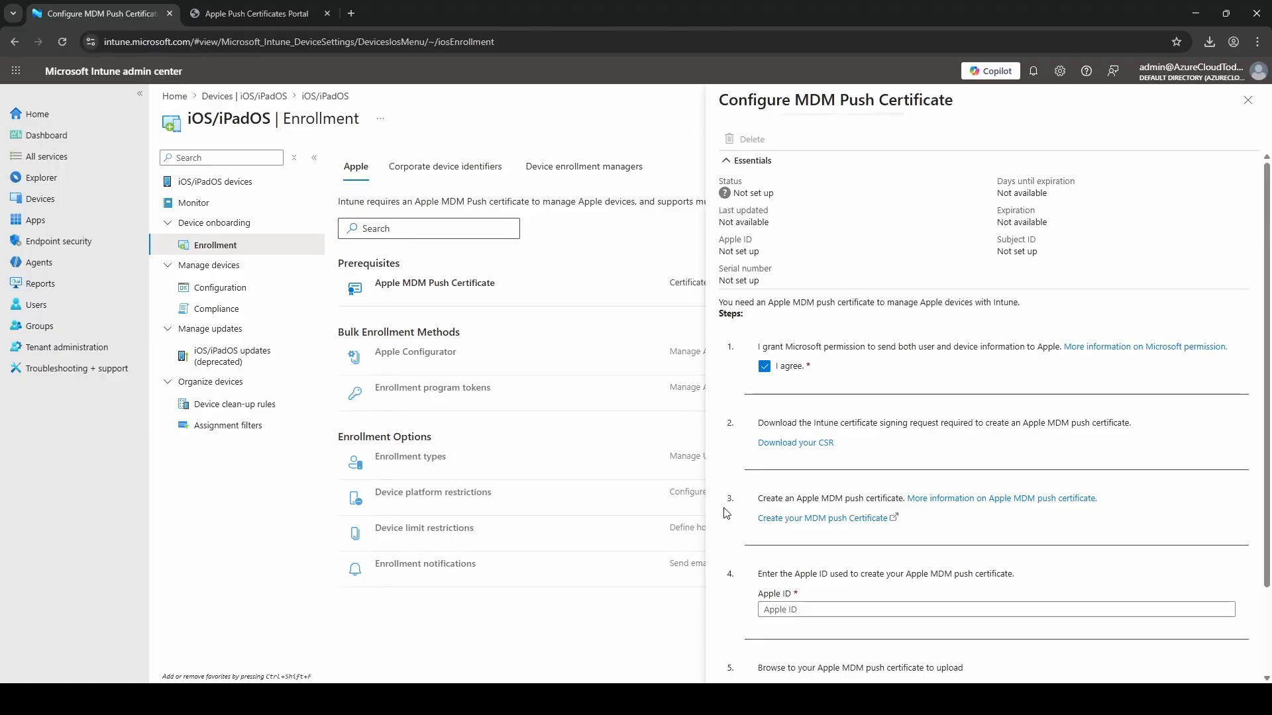
scroll(841, 547, "down", 3)
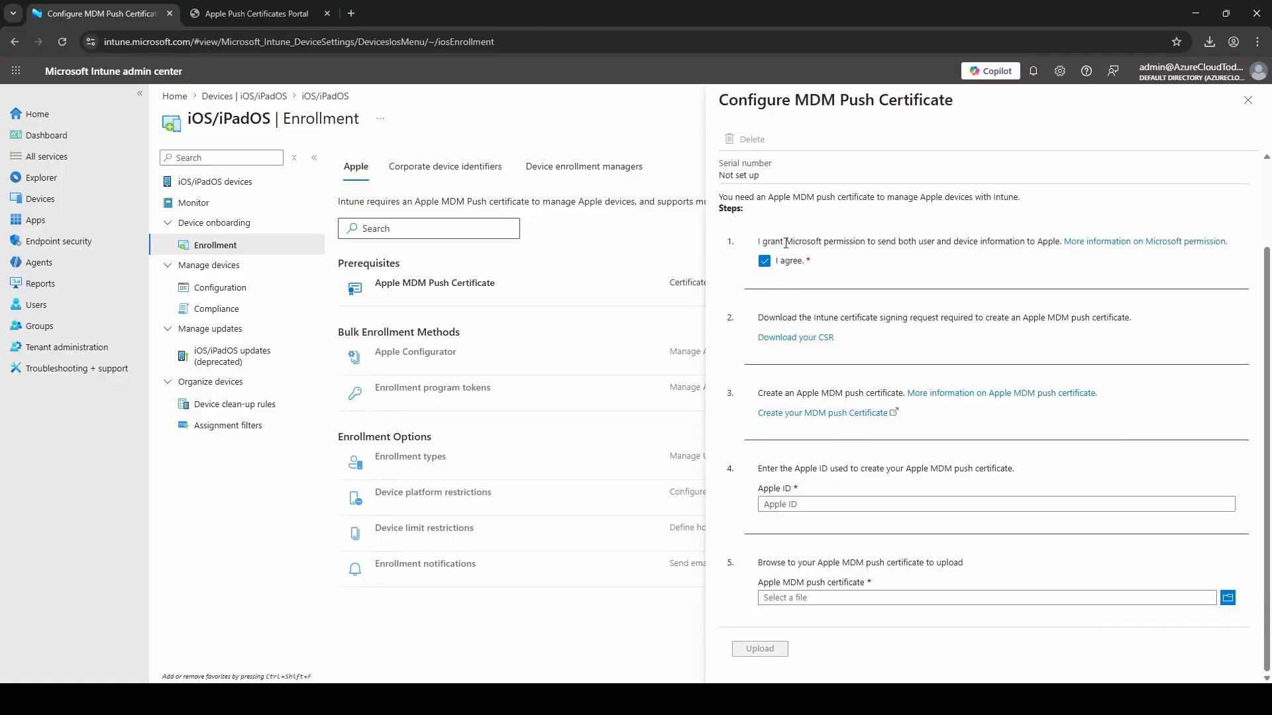
left_click_drag(786, 242, 1021, 242)
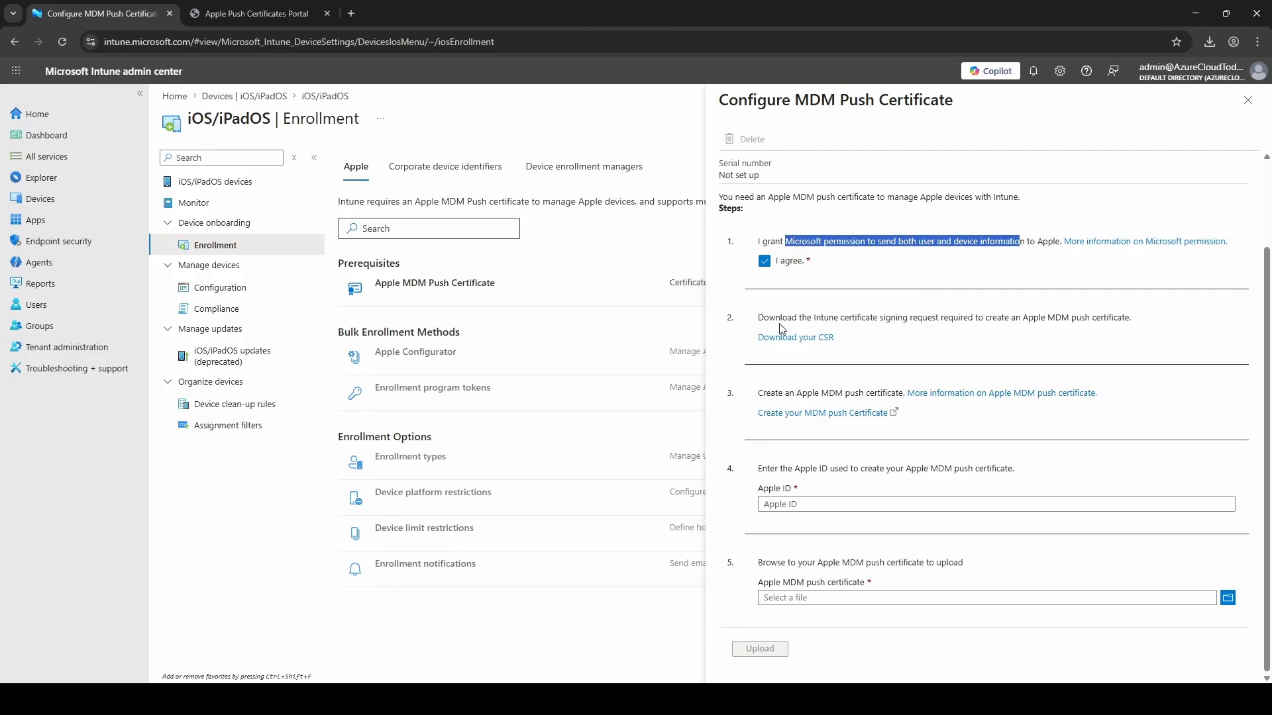
left_click_drag(781, 318, 1106, 318)
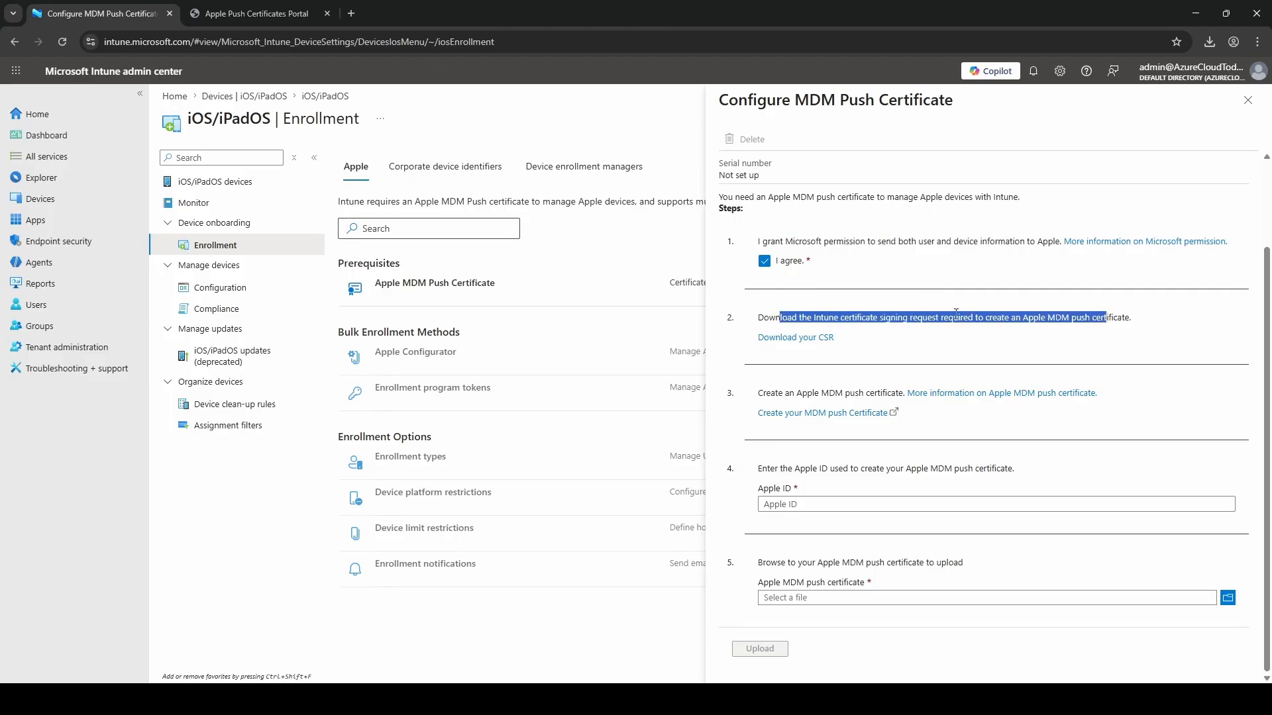
left_click(832, 319)
left_click_drag(782, 319, 1062, 319)
left_click_drag(776, 393, 879, 396)
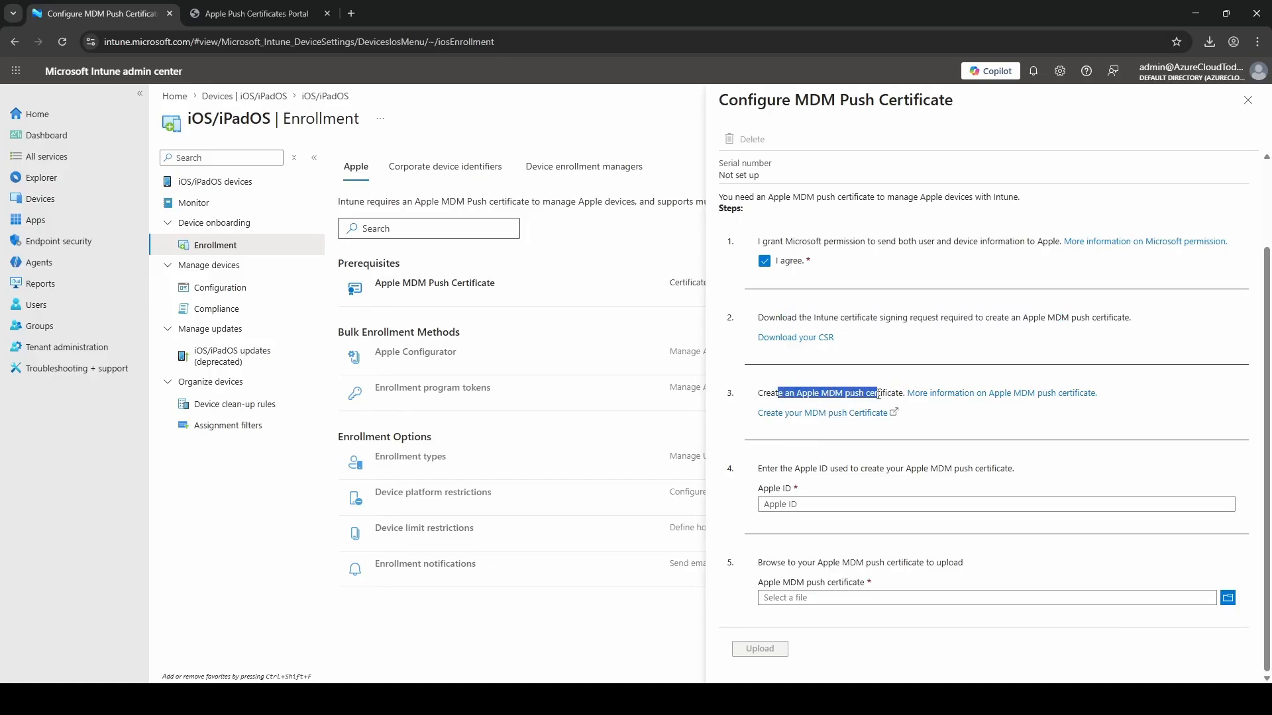
left_click(867, 395)
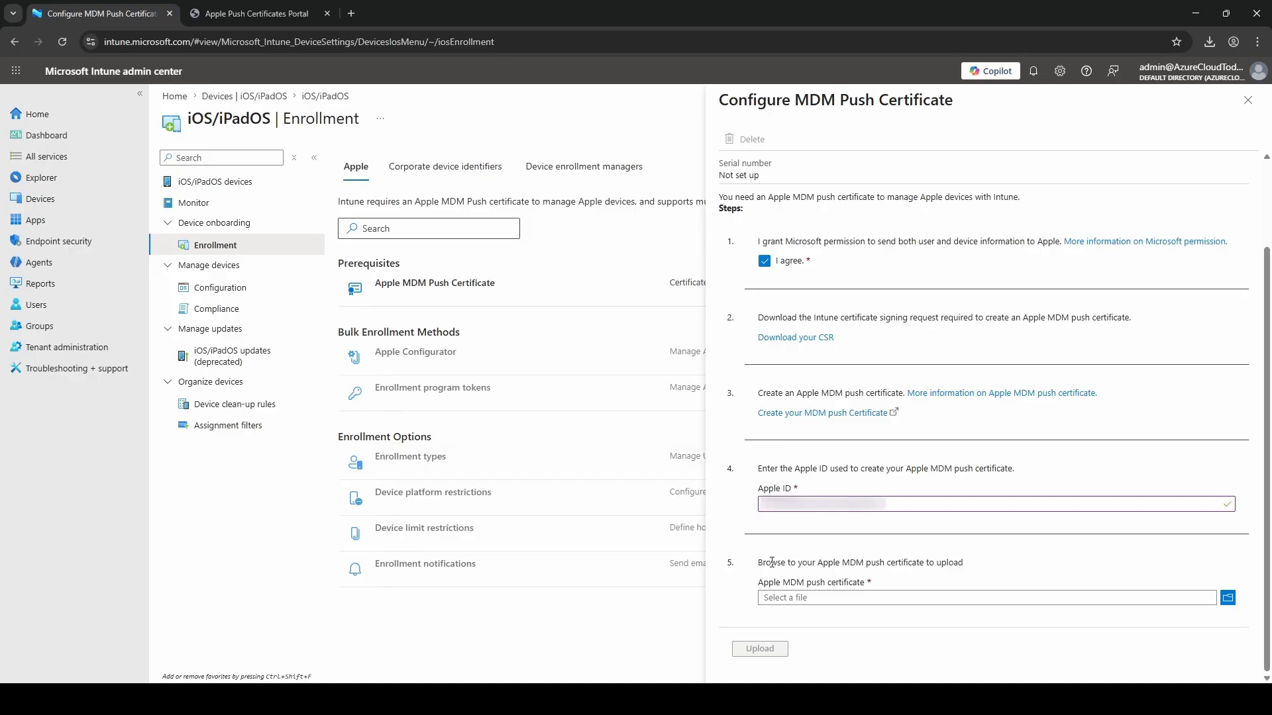
Browse to MDM_ Microsoft Corporation_Certificate.pem in step 5 and upload it to Intune.
left_click_drag(771, 562, 935, 563)
left_click(918, 571)
left_click(1228, 598)
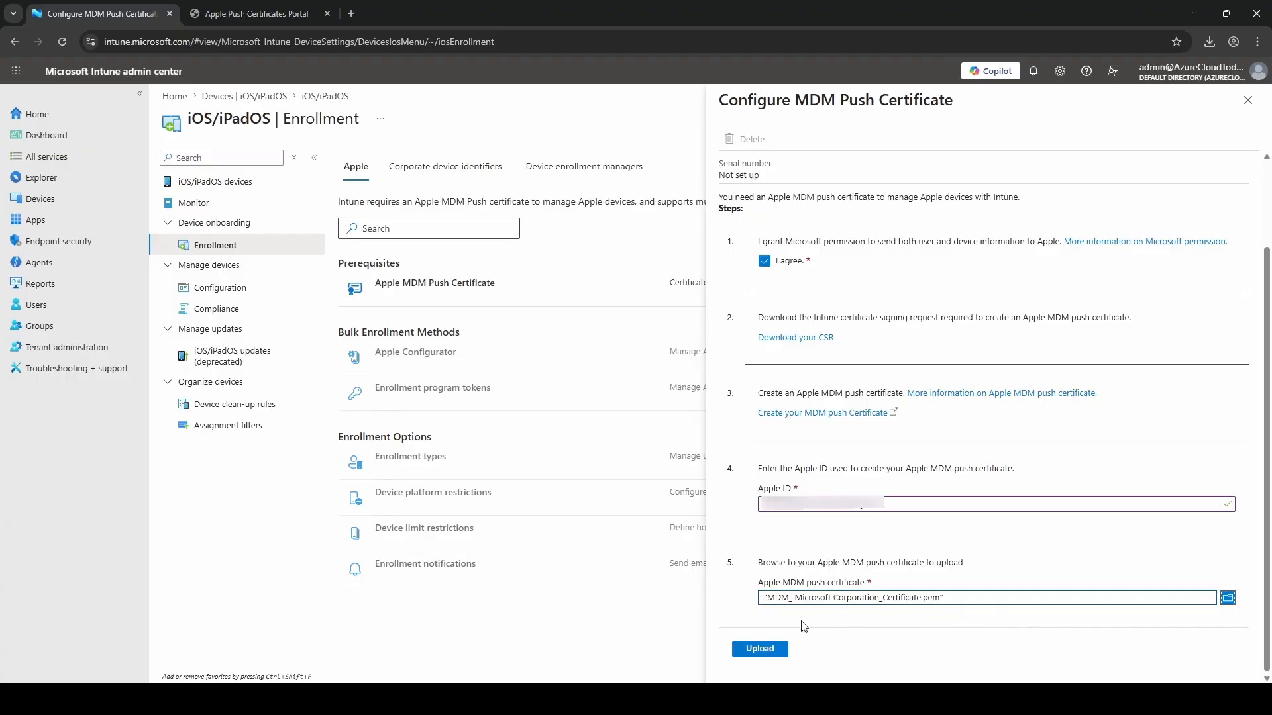
left_click(759, 649)
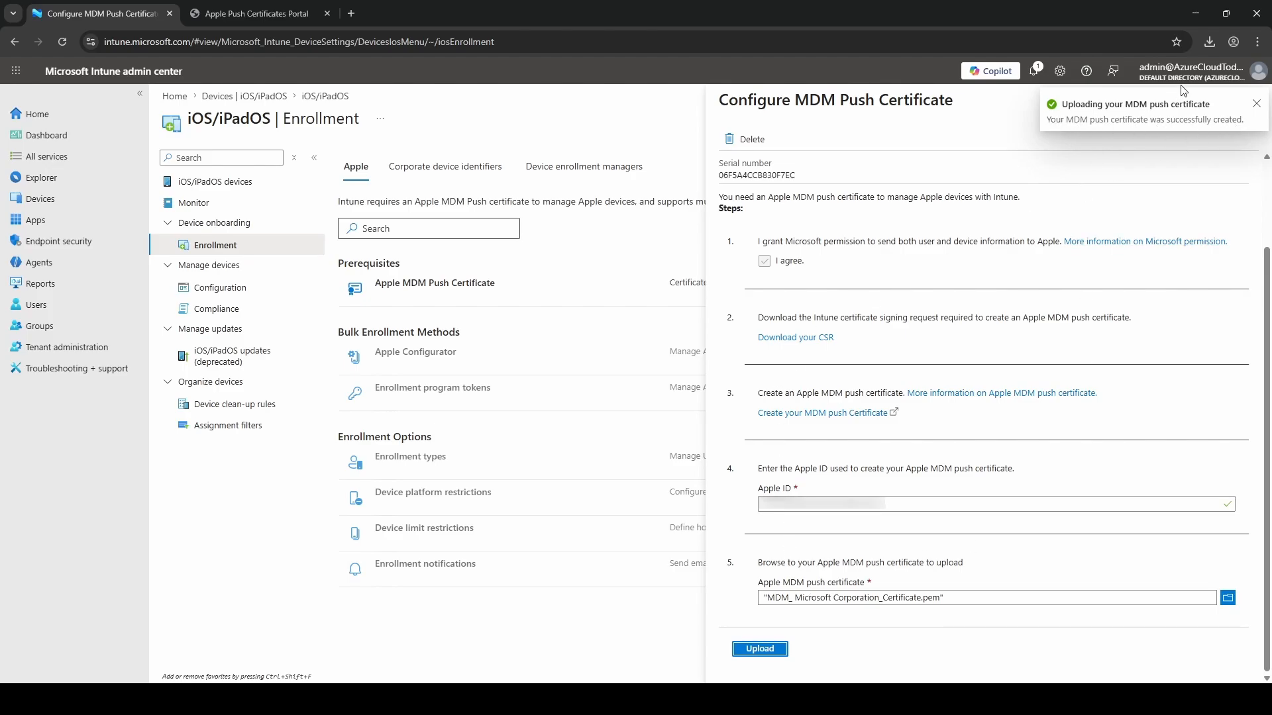
Dismiss the success notice, close the Configure MDM Push Certificate pane and review enrollment options.
left_click(1258, 108)
left_click(1243, 103)
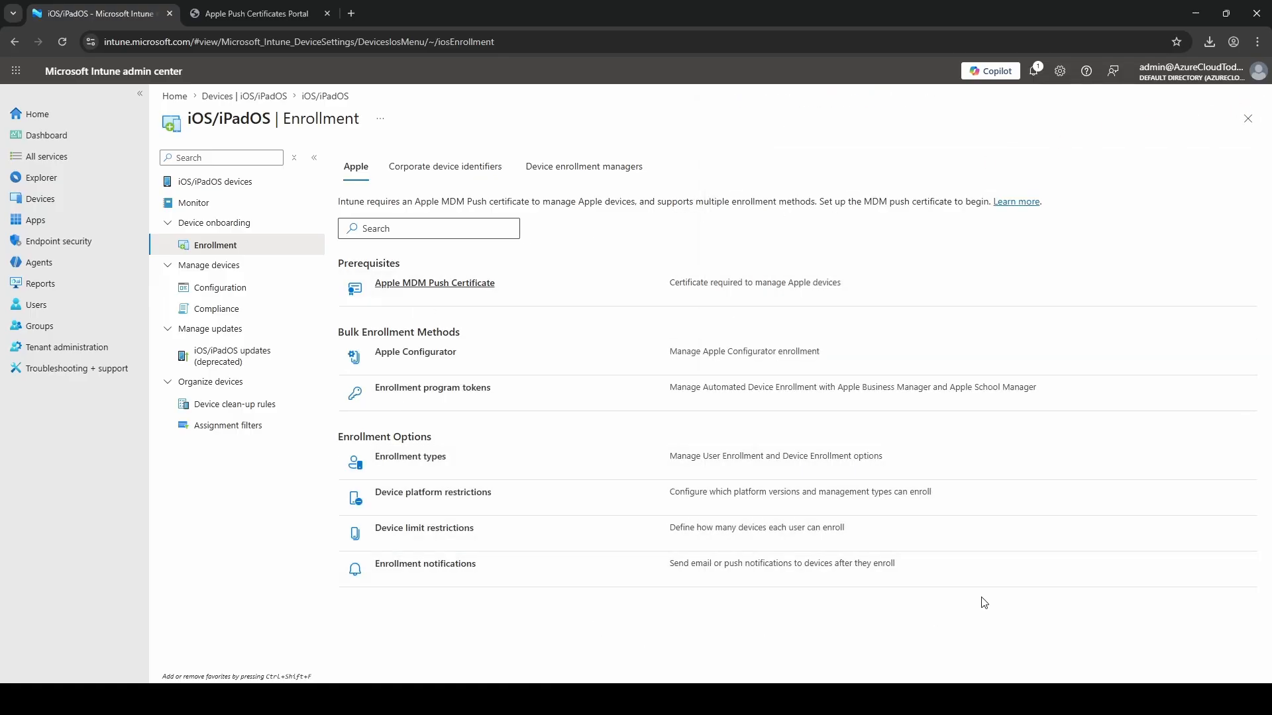
left_click_drag(983, 603, 333, 313)
left_click(352, 318)
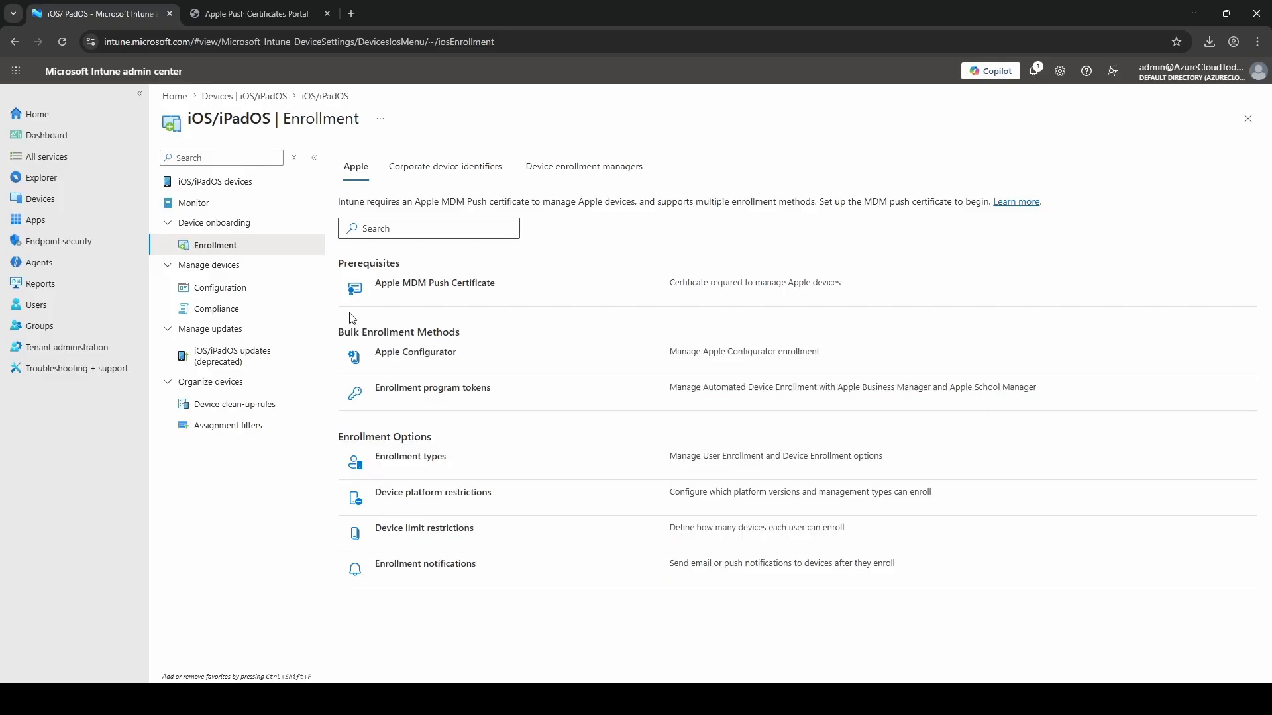